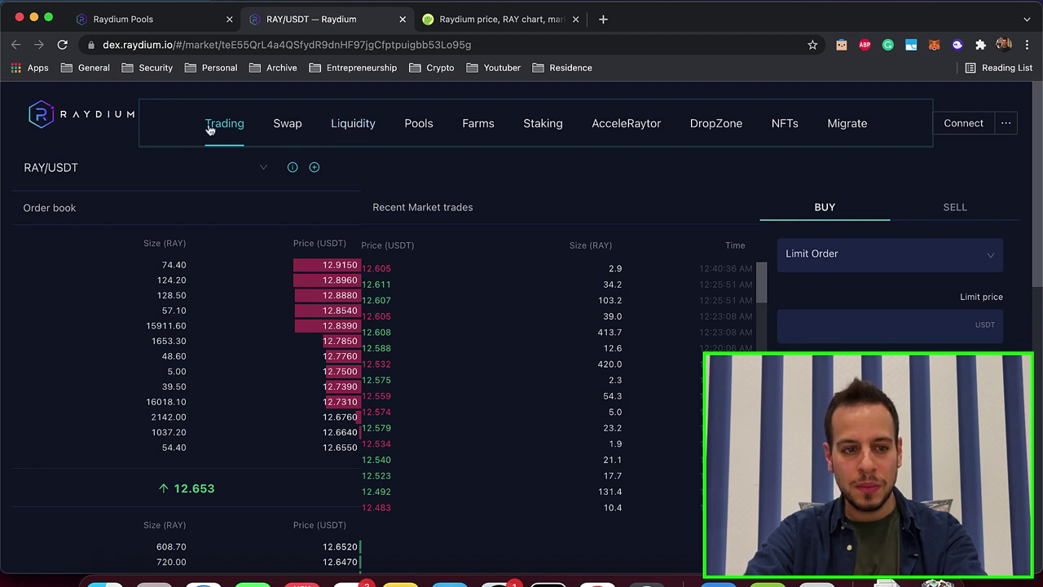
- Compare the Raydium Pools page with the RAY/USDT trading page, checking the trading page's web address and its order book
key(ctrl+shift+Tab)
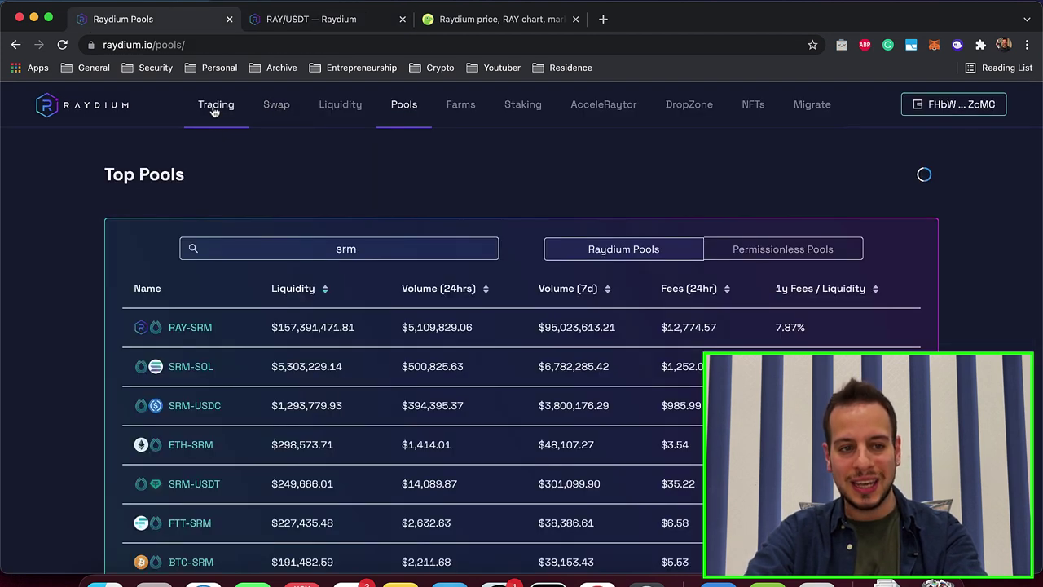
key(ctrl+Tab)
click(114, 45)
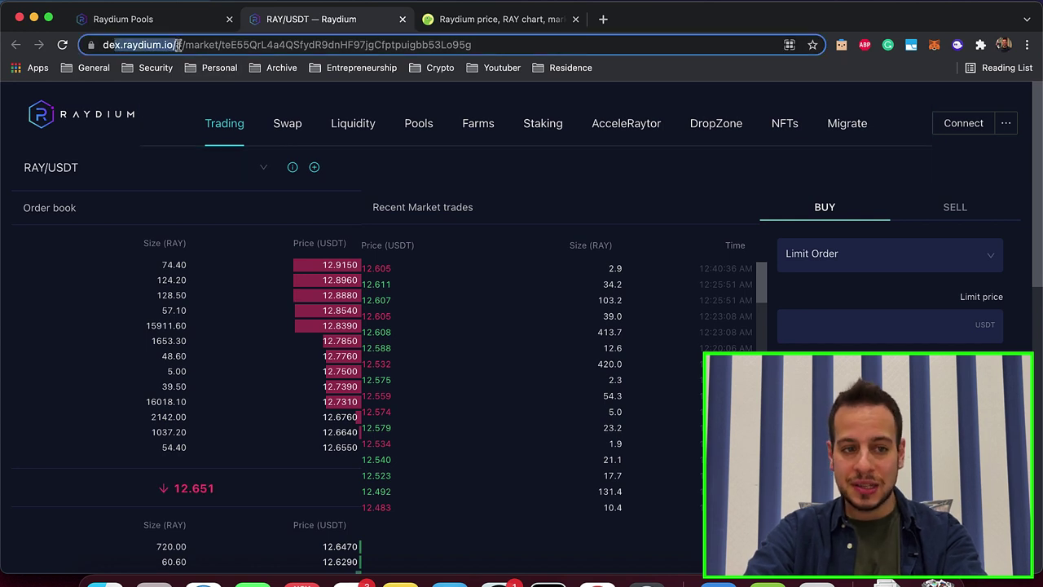
drag(175, 46, 175, 48)
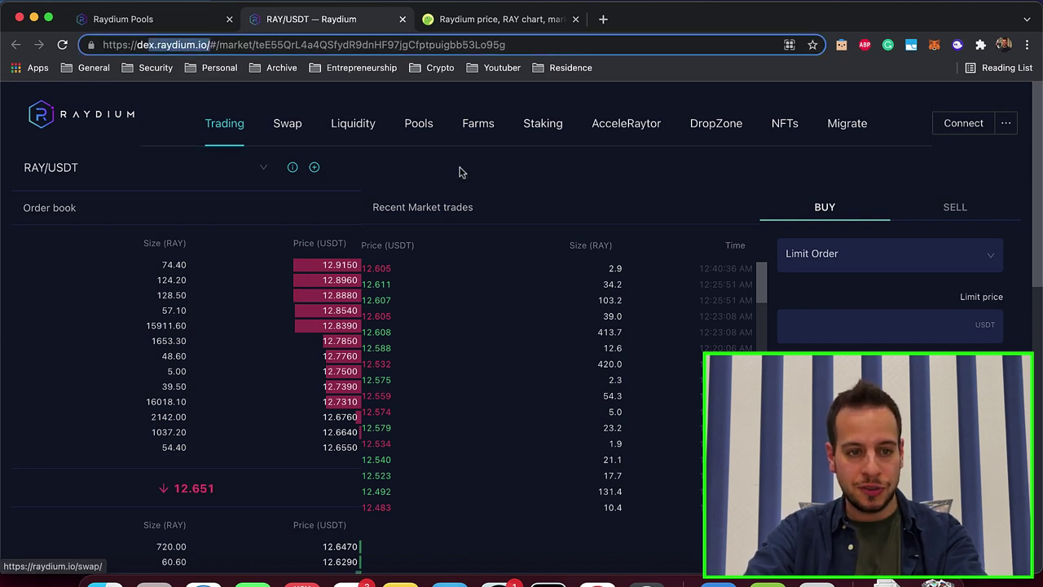
scroll(526, 212, down, 2)
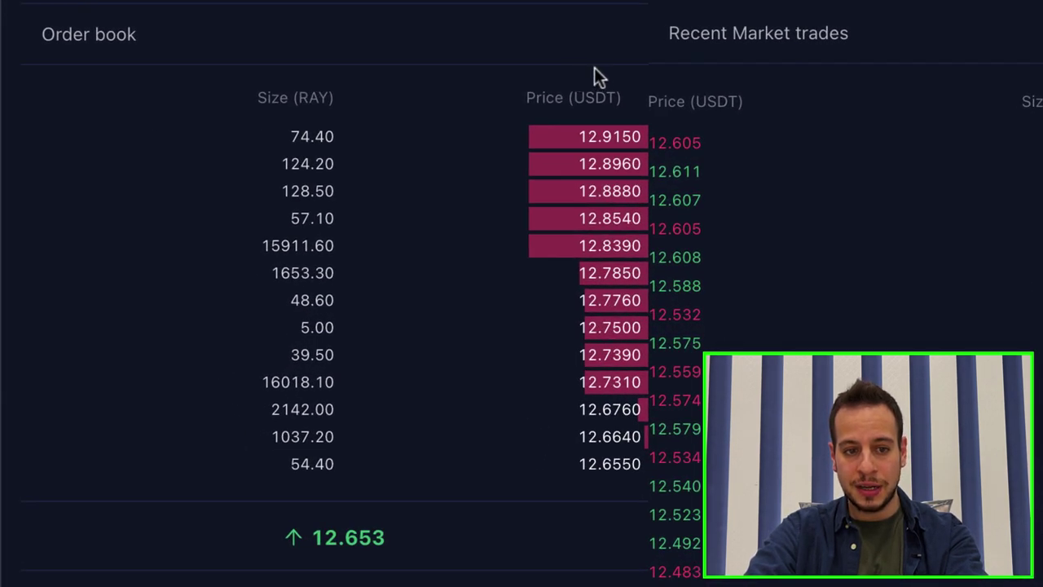
scroll(411, 366, down, 2)
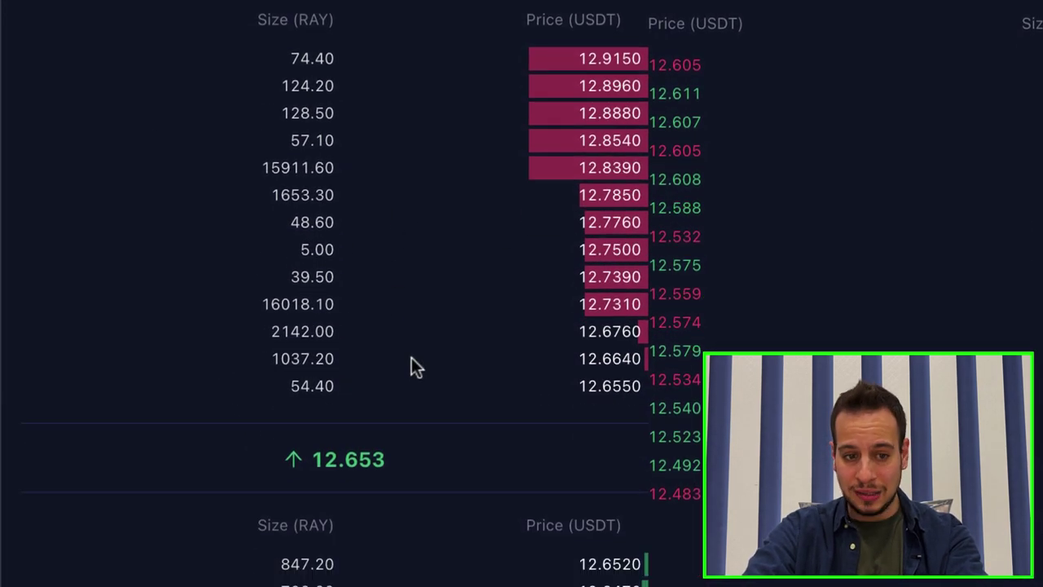
scroll(411, 367, up, 4)
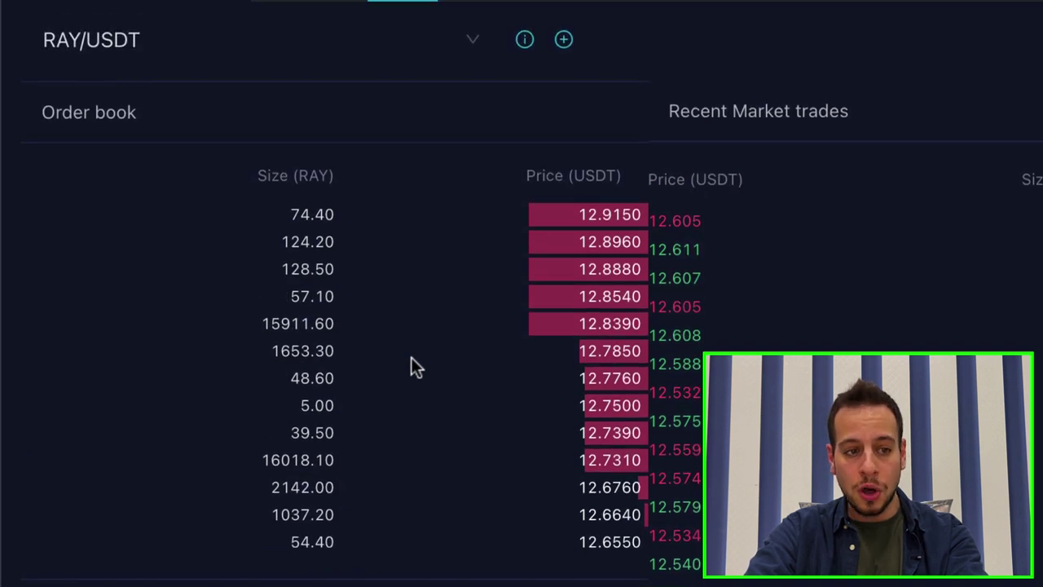
- Search the trading markets for "sol" and switch from RAY/USDT to the SOL/USDC market
click(357, 31)
text(sol)
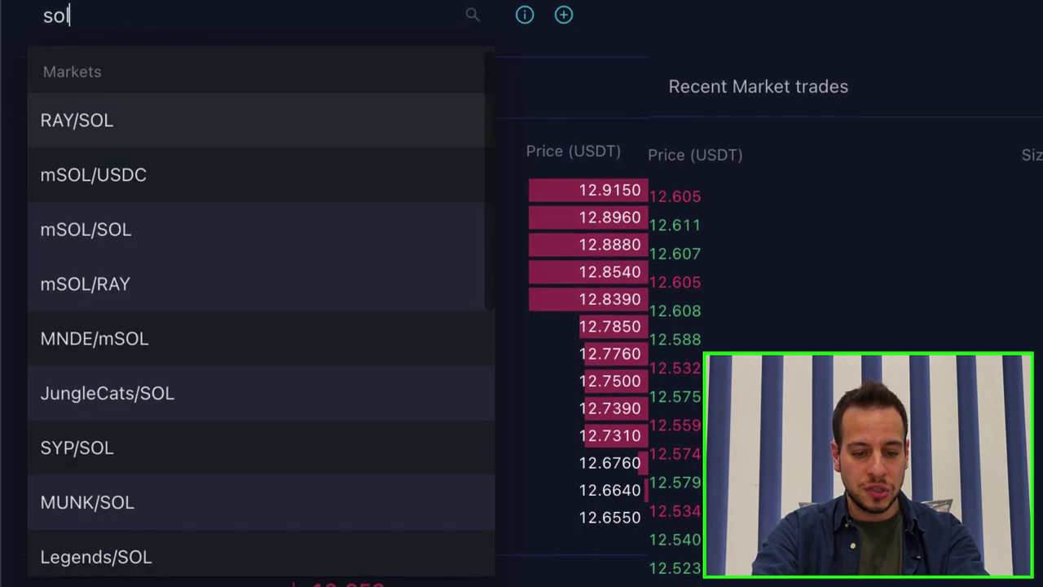
scroll(259, 440, down, 2)
scroll(257, 424, down, 2)
click(228, 468)
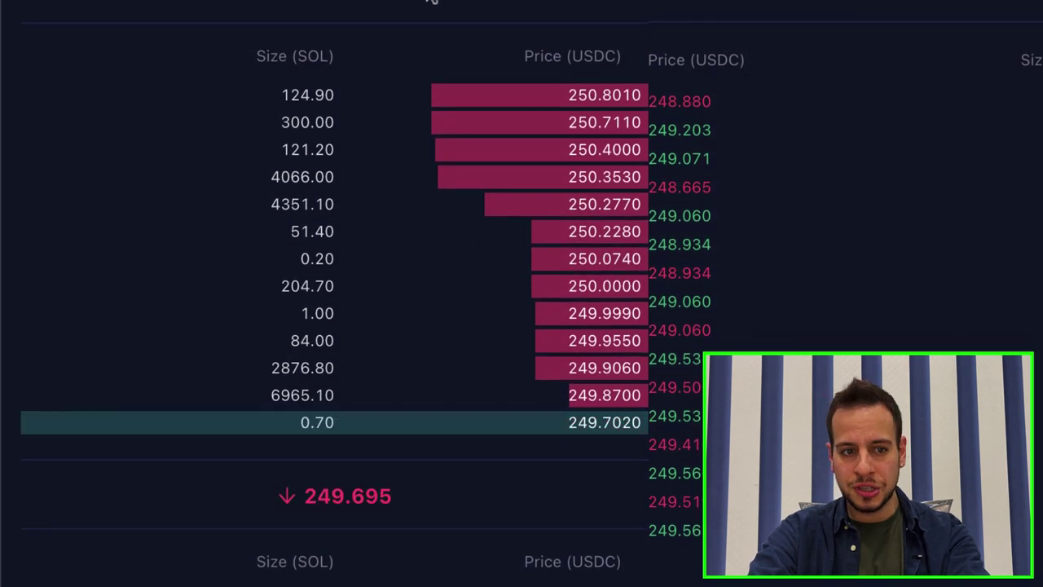
- Examine the sell and buy orders in the SOL/USDC order book
scroll(375, 261, down, 5)
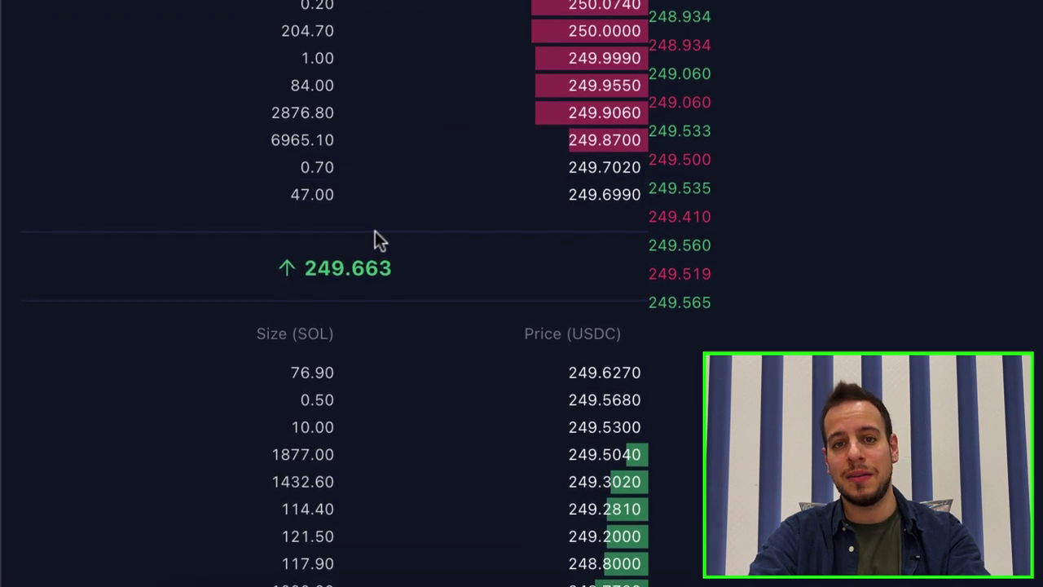
scroll(375, 228, down, 1)
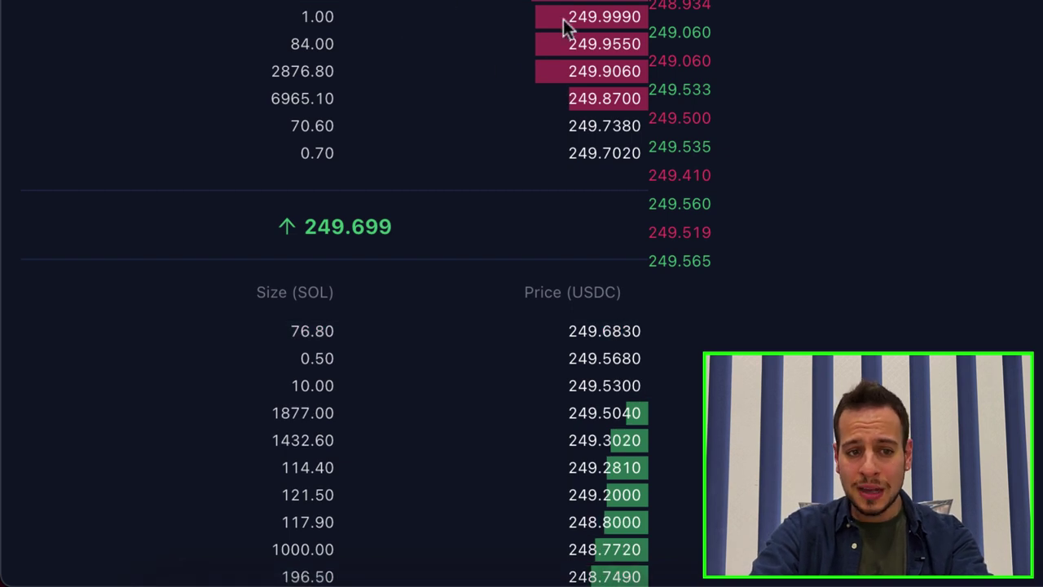
scroll(537, 237, down, 3)
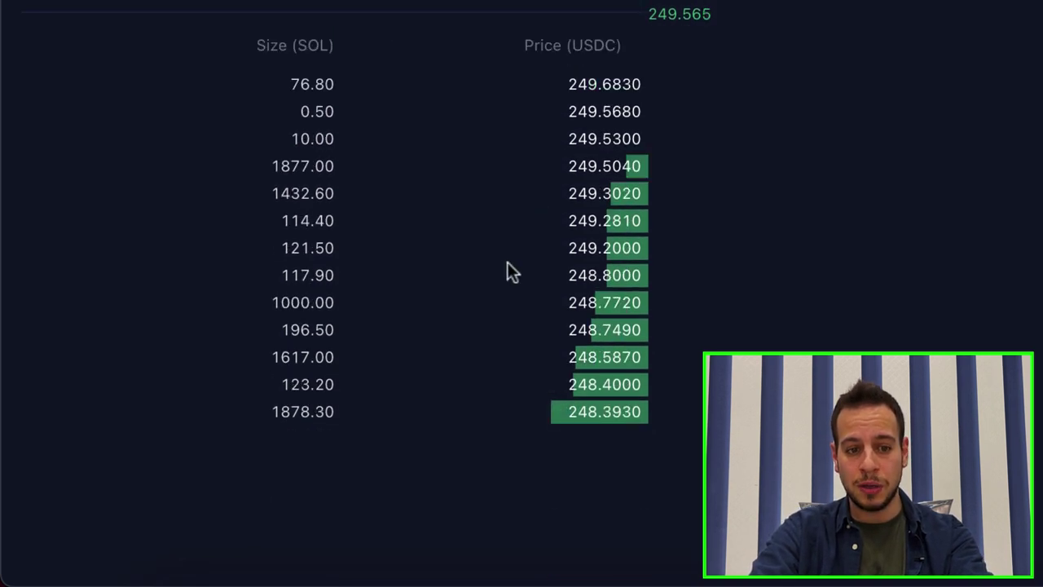
scroll(505, 262, up, 4)
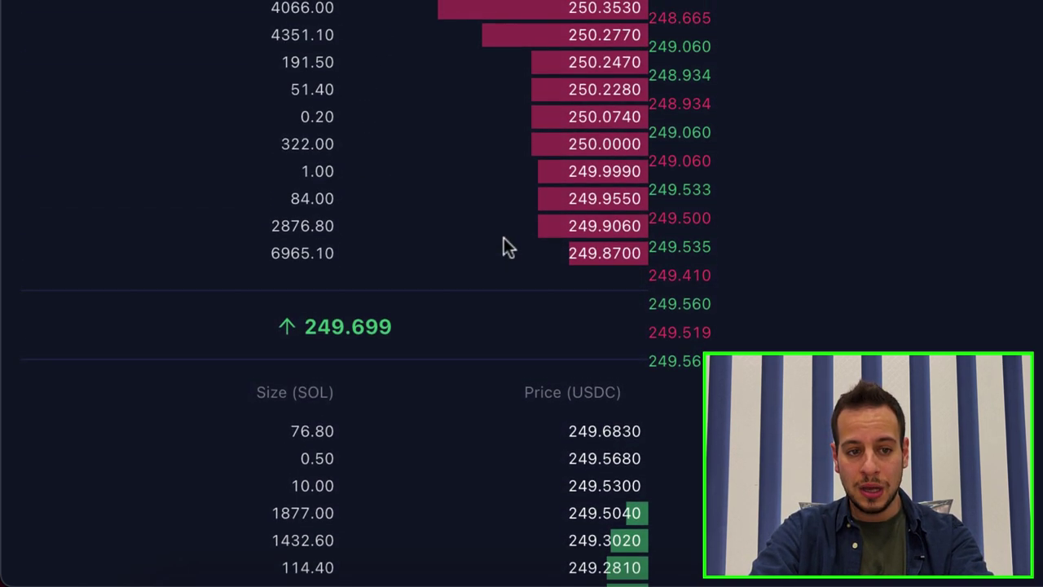
scroll(570, 186, up, 3)
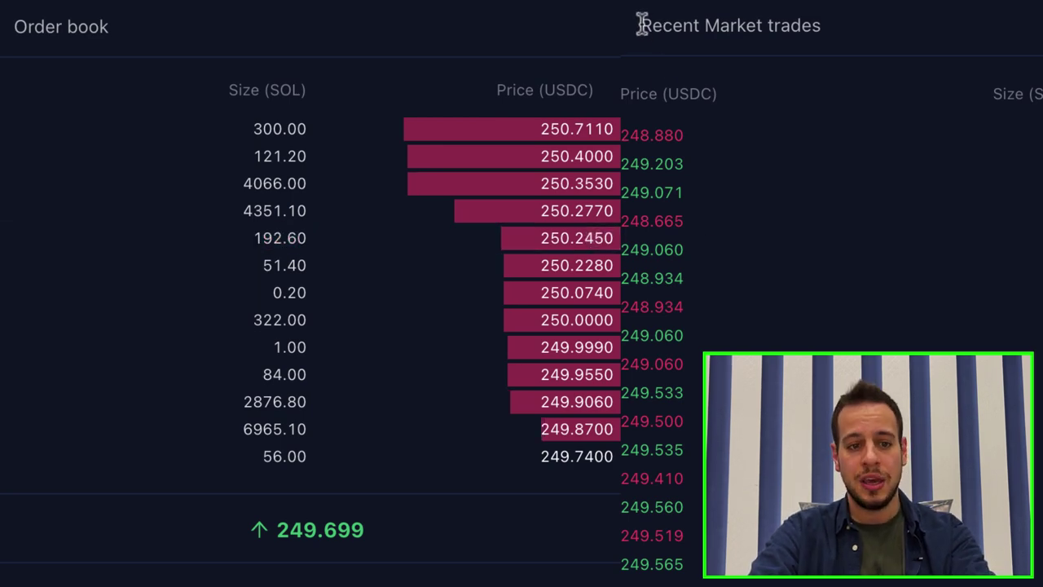
- Review the price, size and time columns of the recent SOL/USDC market trades
drag(639, 24, 794, 38)
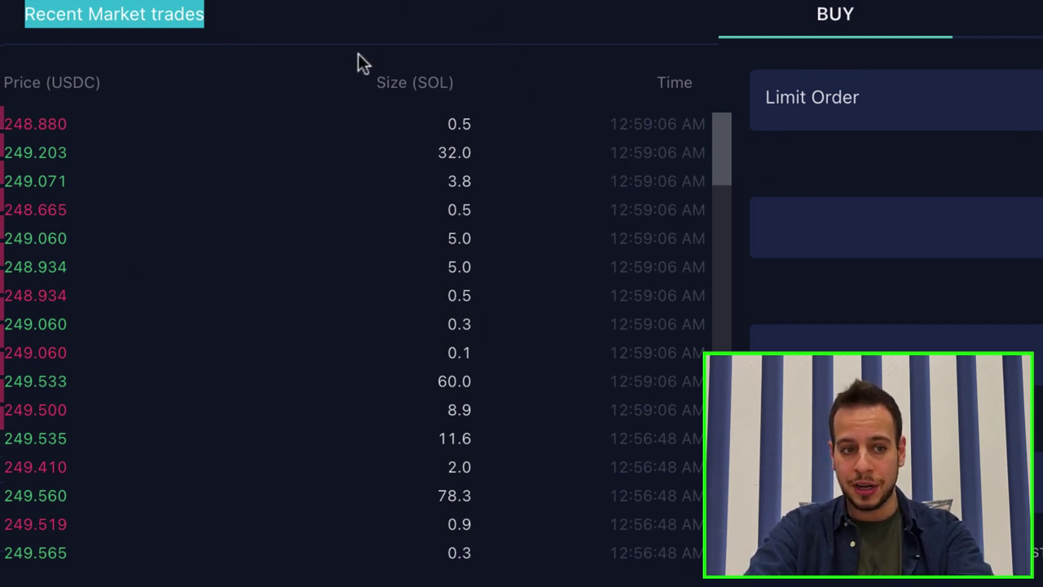
drag(52, 84, 32, 82)
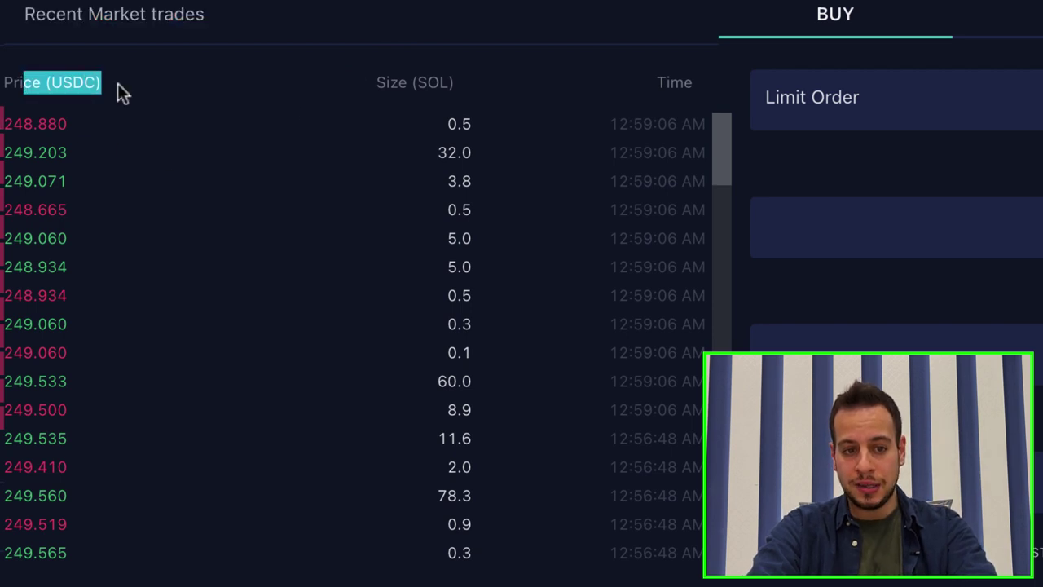
click(410, 68)
click(627, 111)
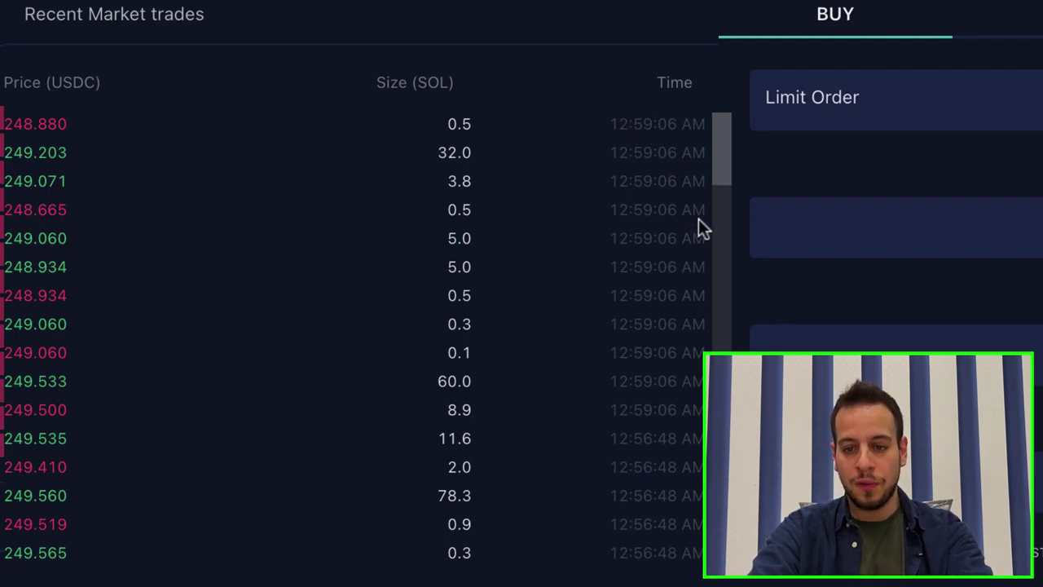
- Check the token balances in the Phantom wallet extension and close it
click(958, 39)
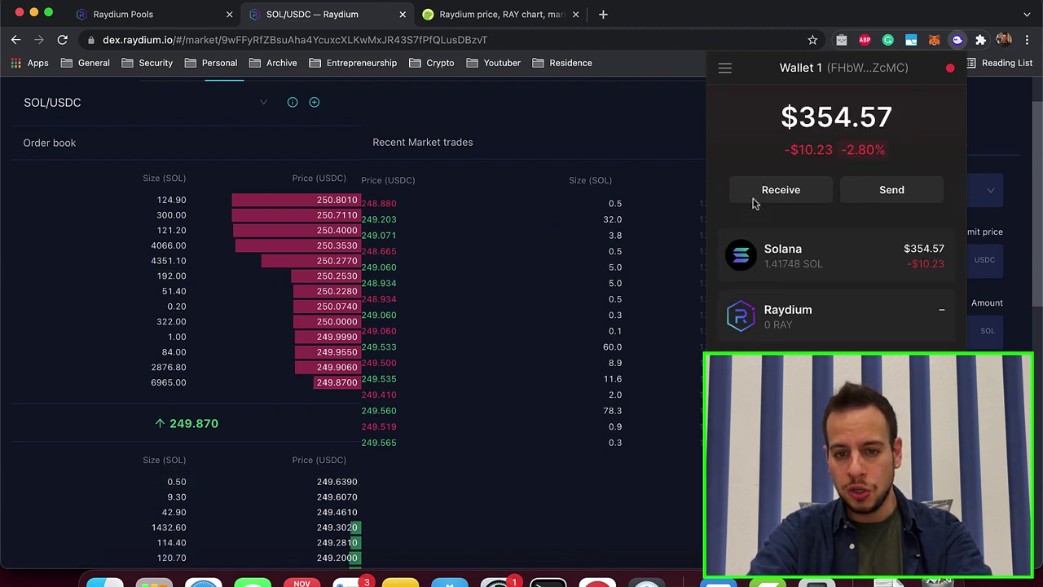
click(652, 120)
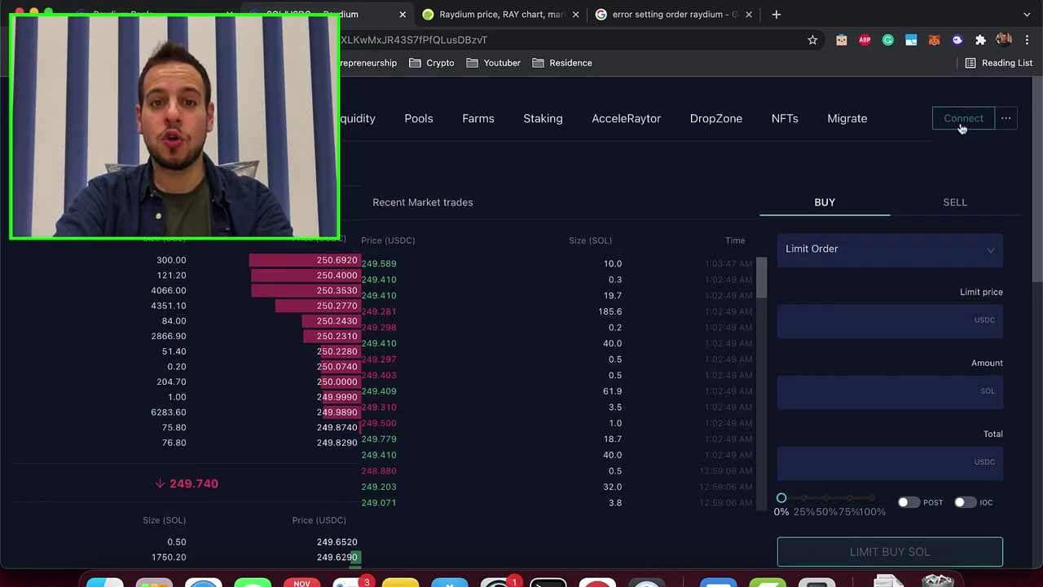
- Switch the order form to Sell and connect the Phantom wallet to the exchange, approving the connection request
click(955, 200)
click(959, 127)
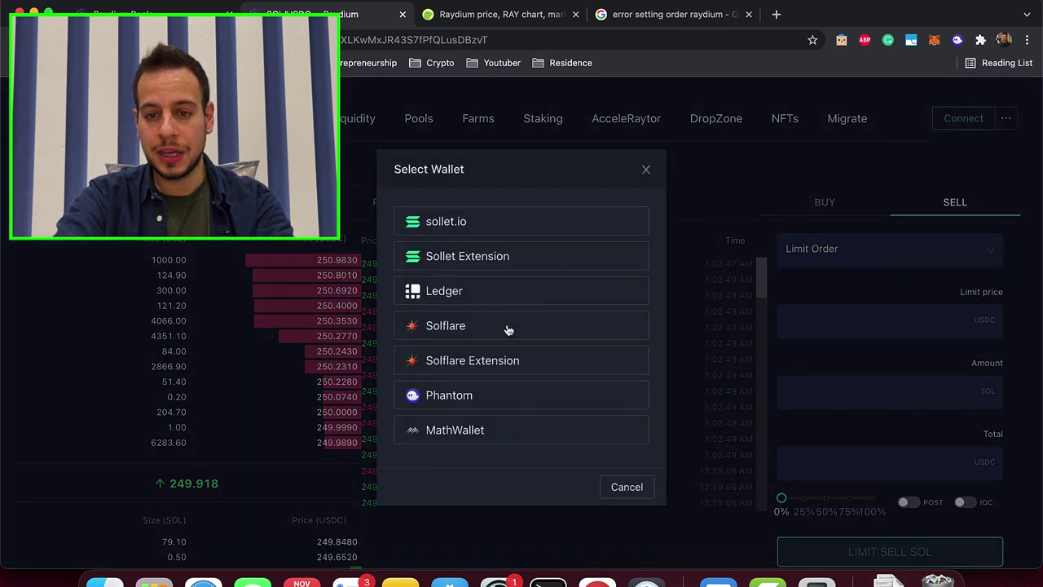
click(461, 399)
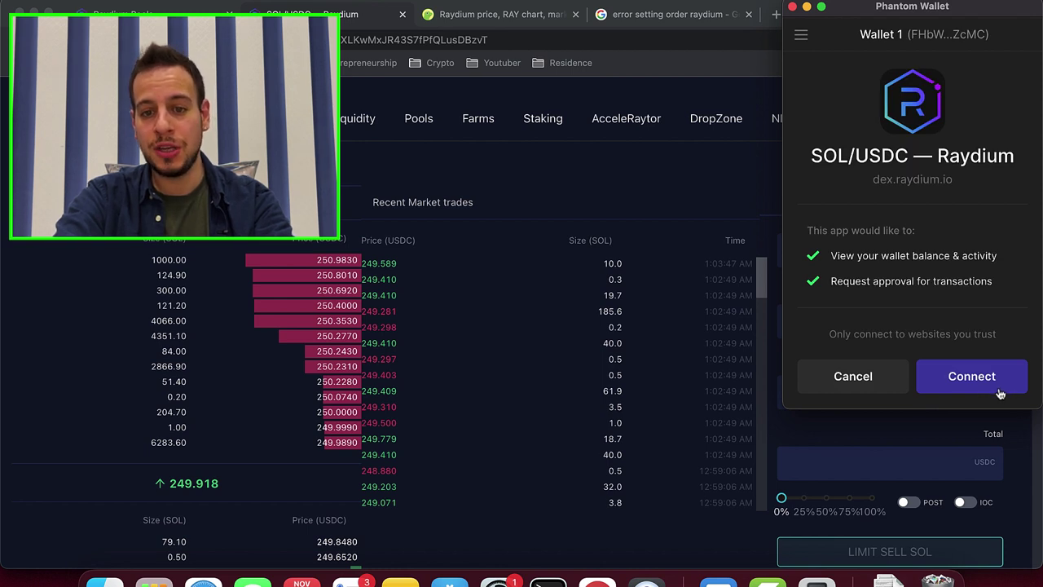
click(971, 375)
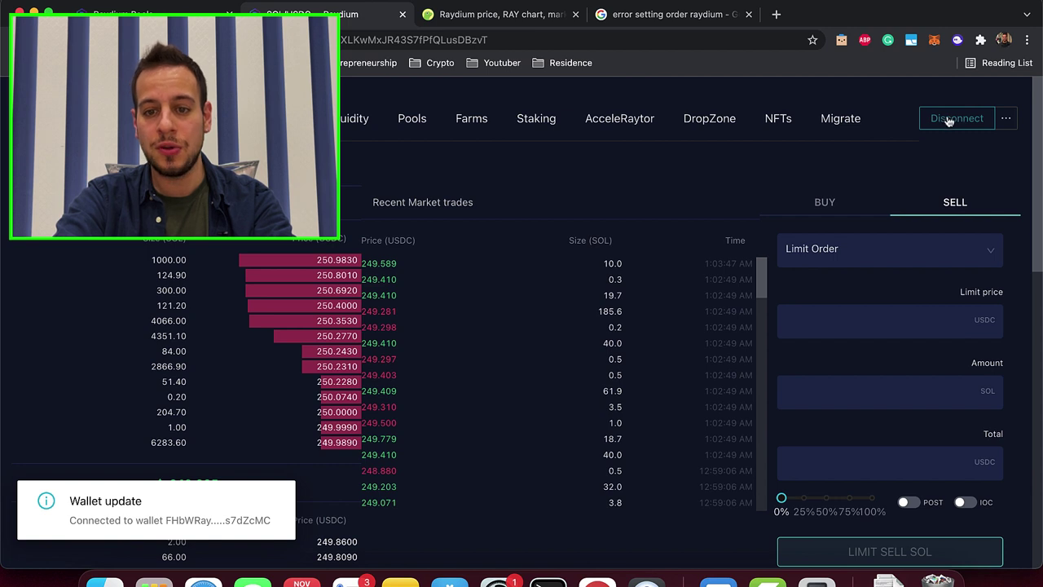
- Fill in the limit sell order with an amount of 0.01 SOL and a limit price of 500 USDC
click(913, 314)
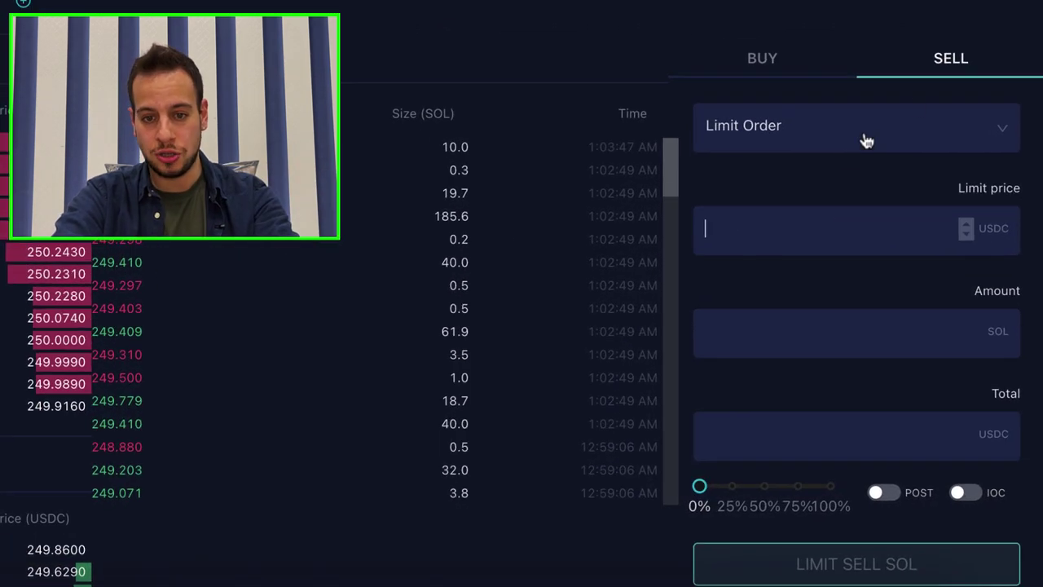
click(797, 334)
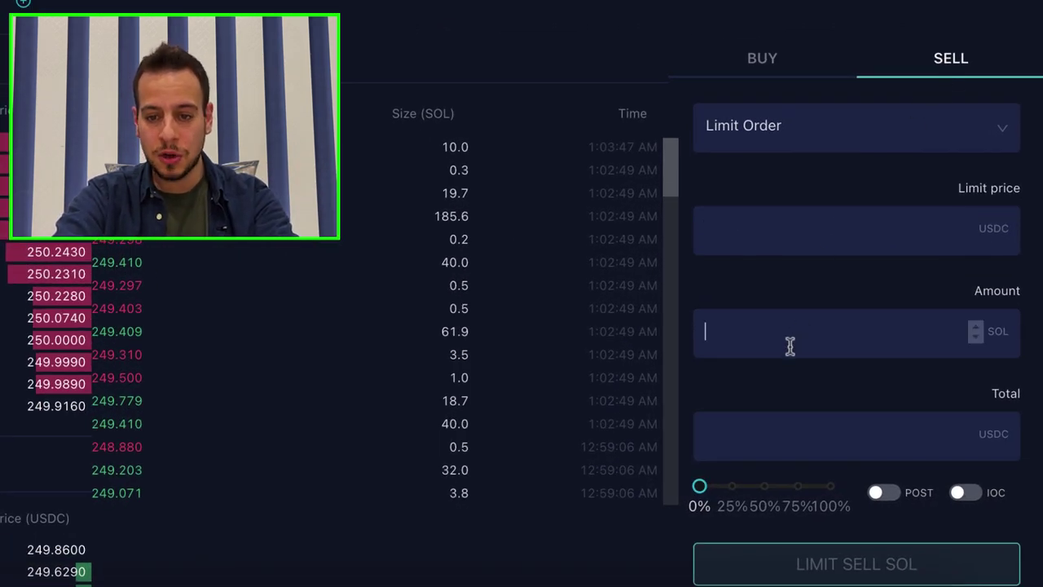
text(0.01)
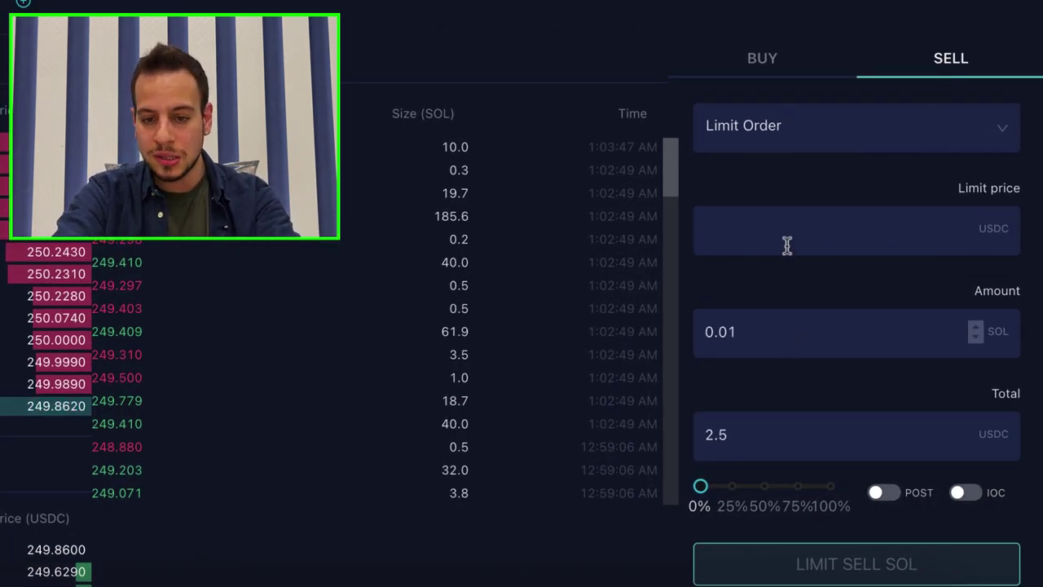
click(784, 243)
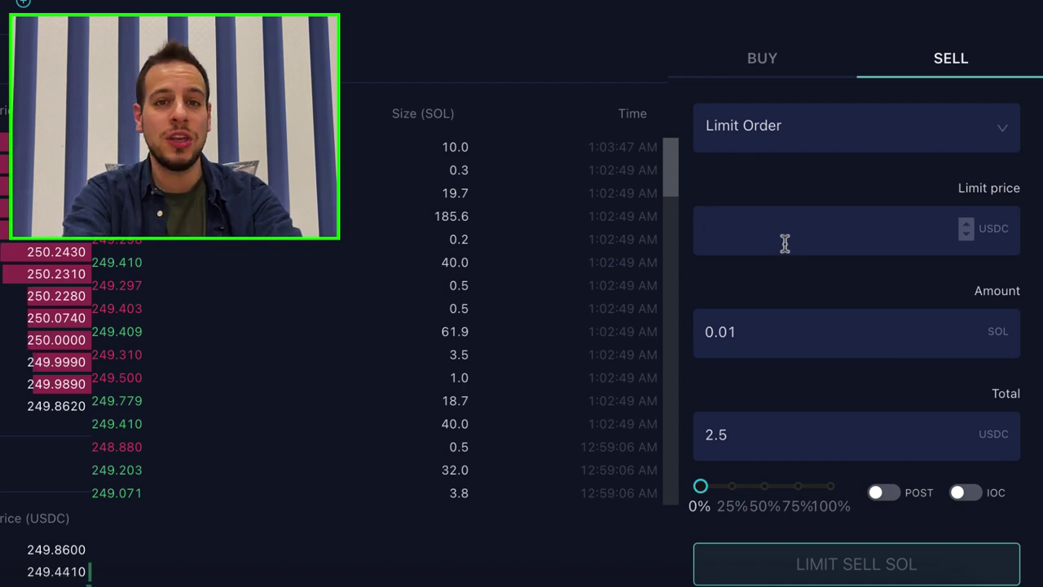
text(500)
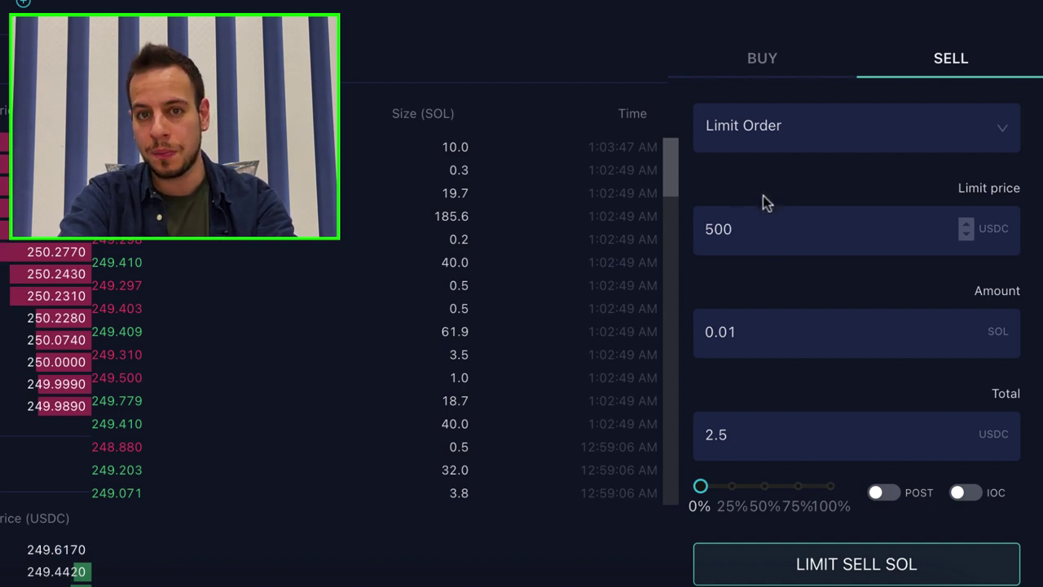
- Review the price, amount and total of the sell order and try to submit the limit sale of 0.01 SOL
scroll(755, 260, down, 1)
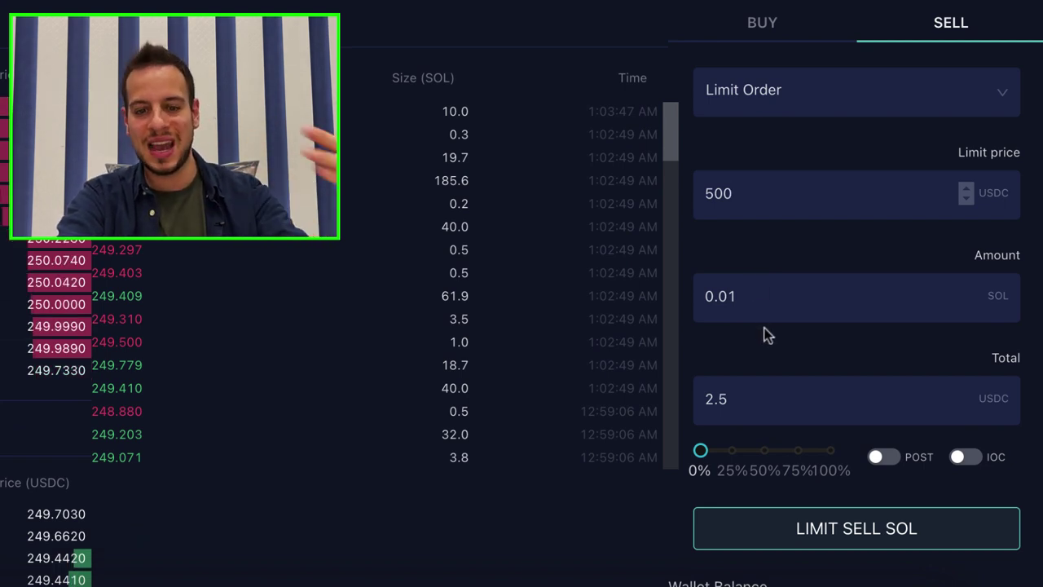
scroll(787, 430, down, 1)
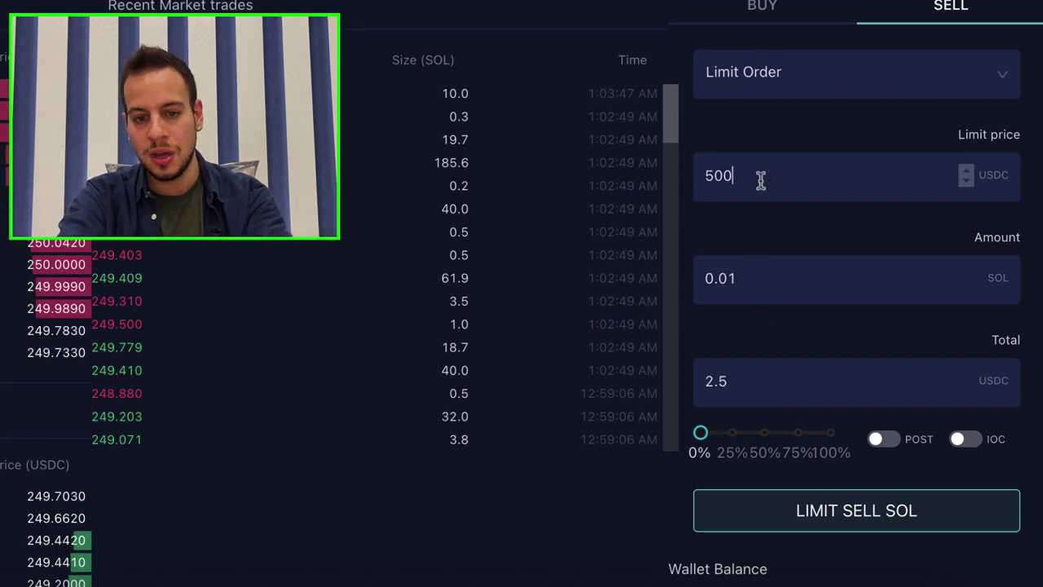
drag(718, 279, 733, 284)
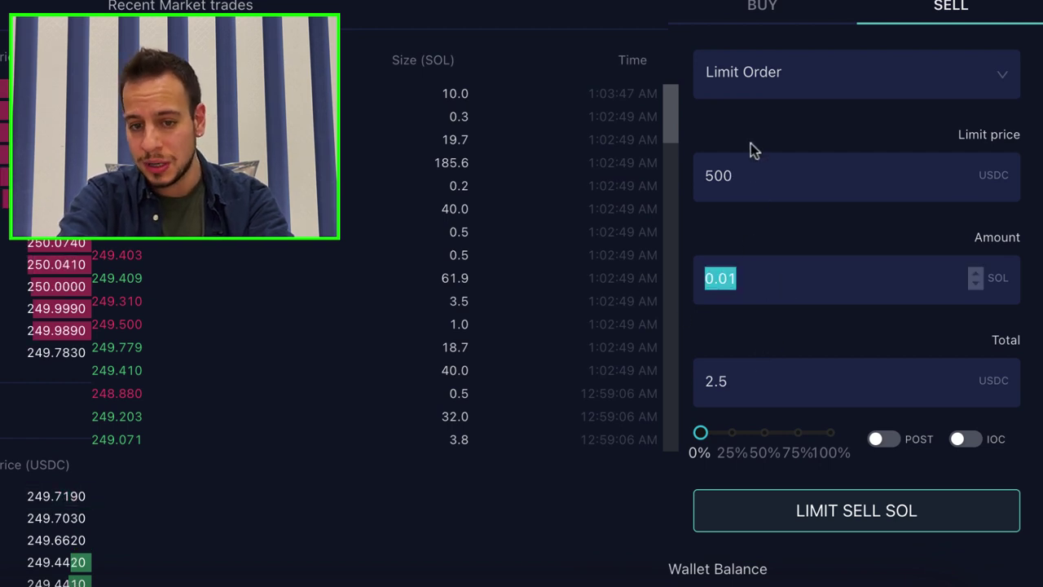
drag(745, 386, 573, 396)
click(768, 181)
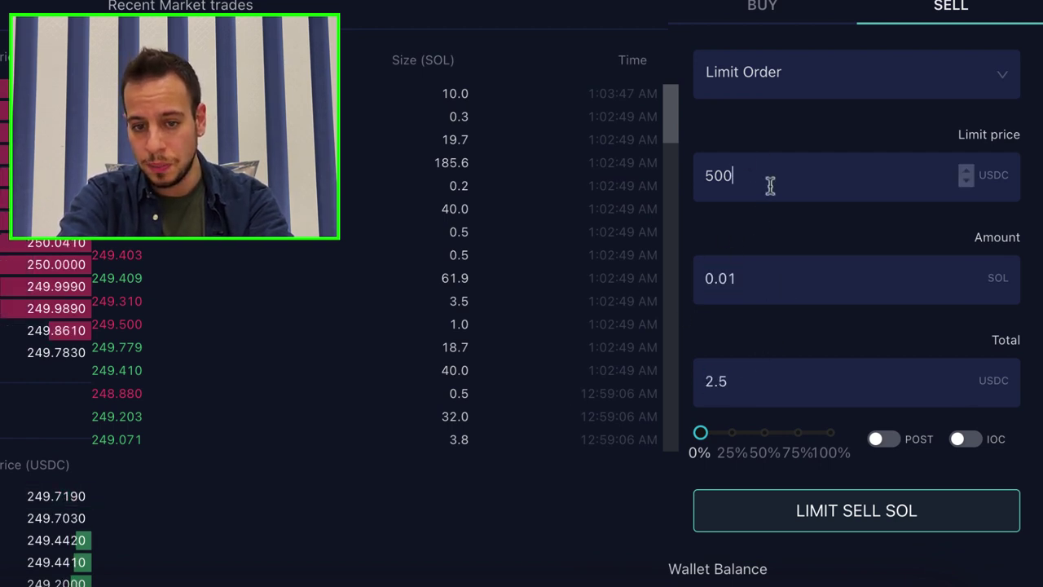
click(768, 368)
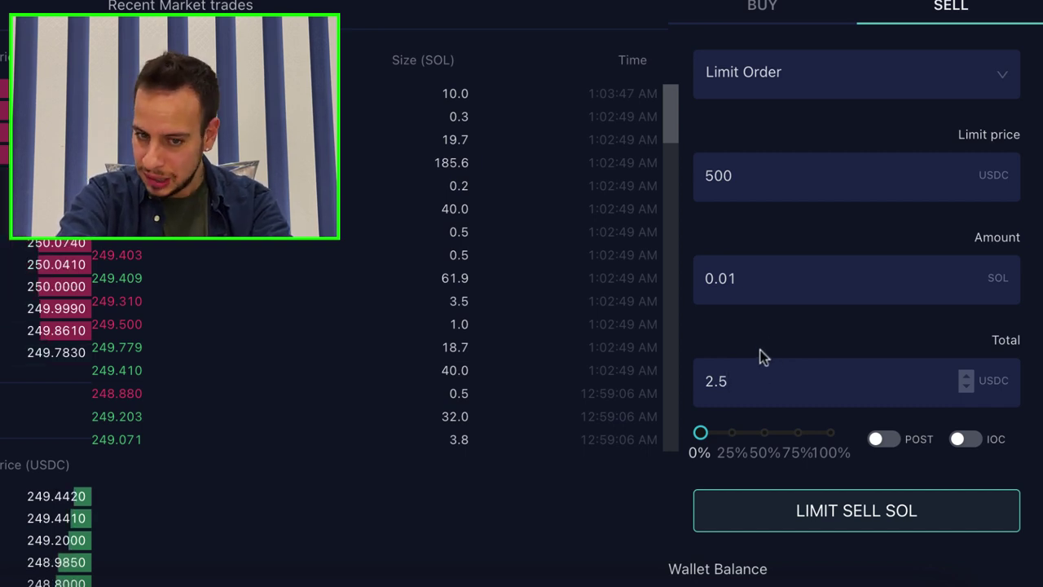
click(847, 514)
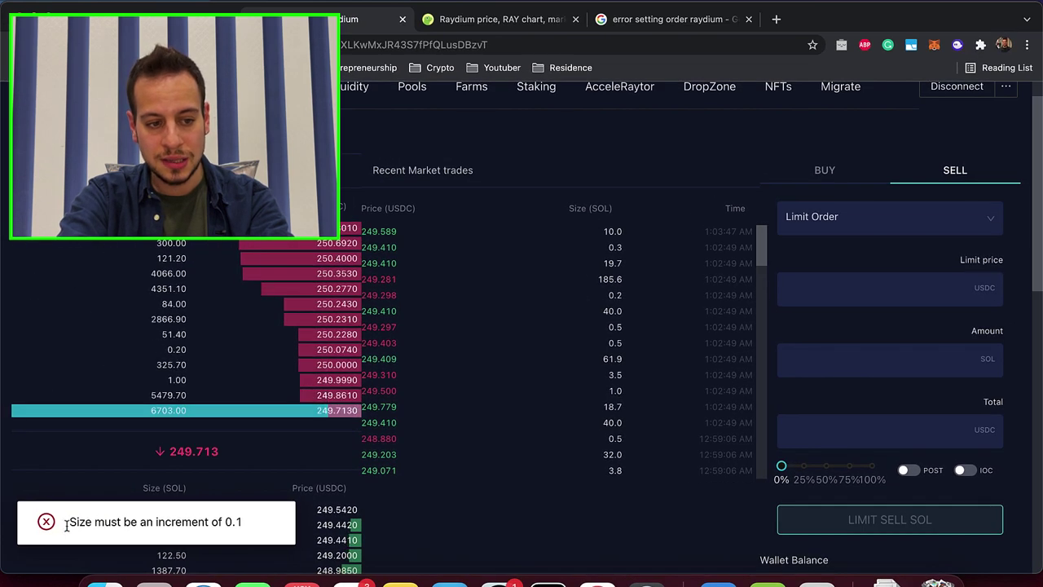
- Read the order error and fill in the sell order again with 0.1 SOL at a limit price of 500 USDC
drag(66, 522, 237, 524)
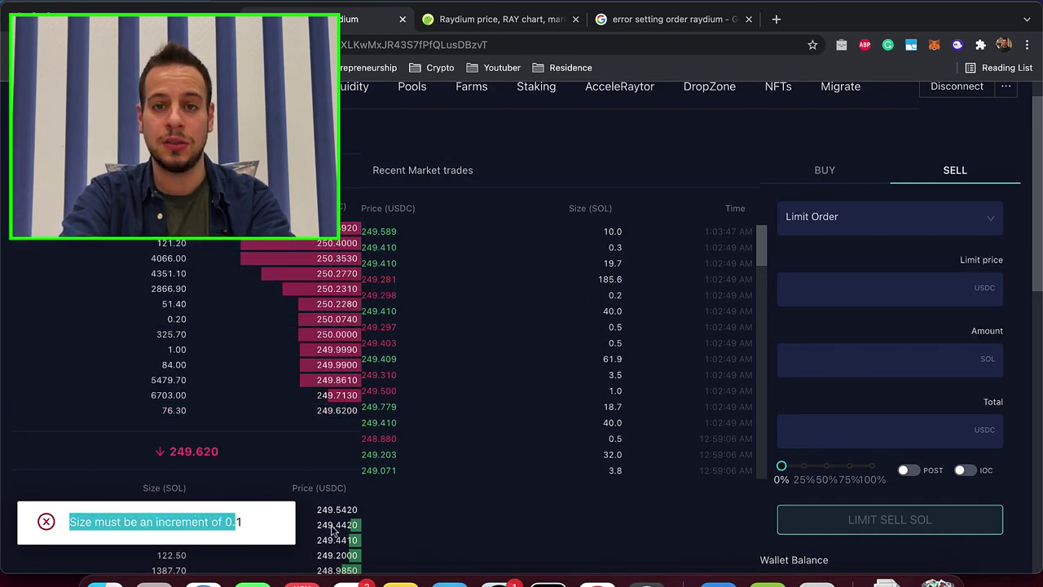
click(850, 298)
click(836, 352)
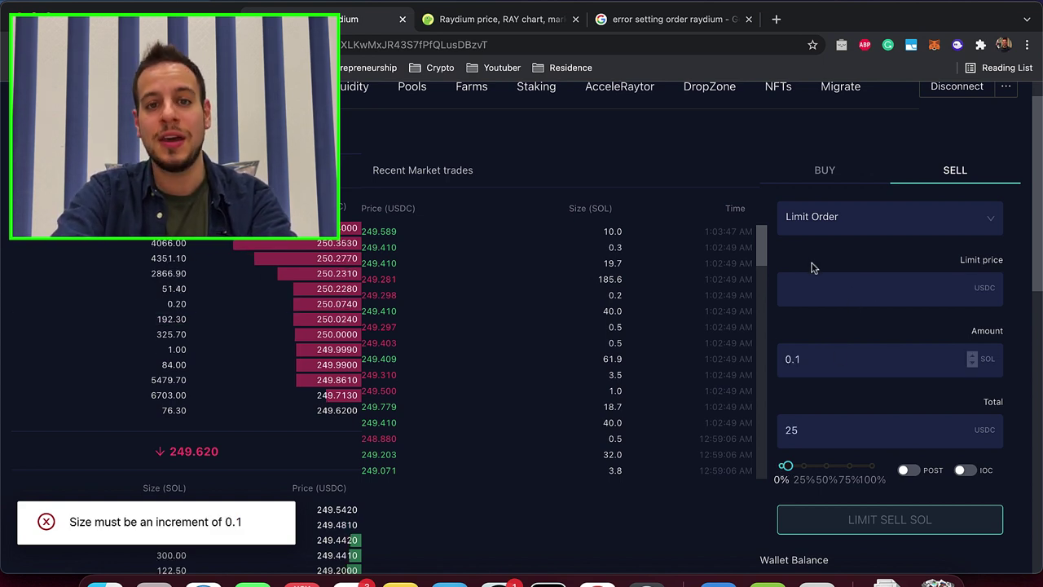
text(500)
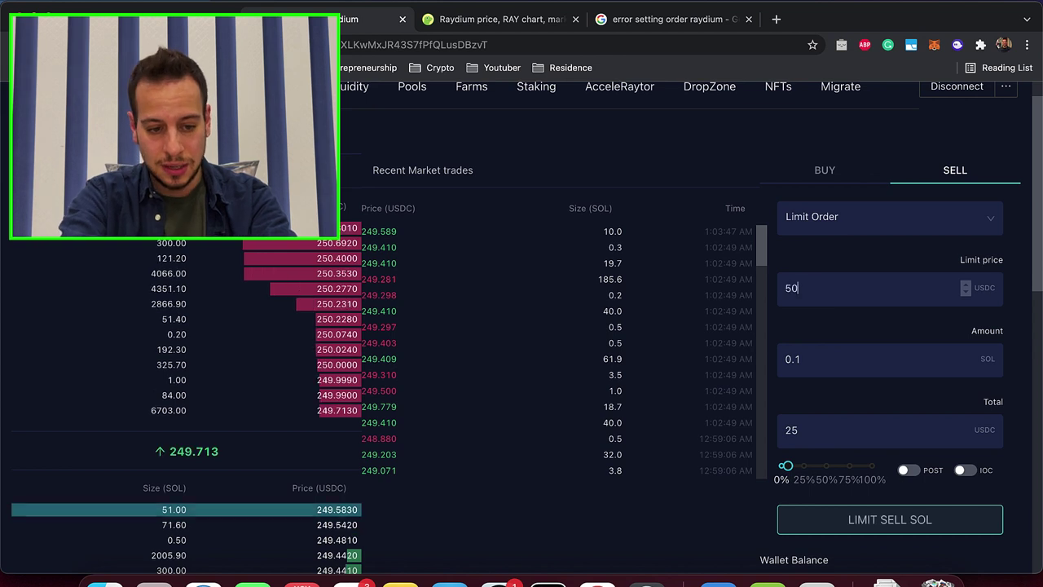
- Submit the limit sell order for 0.1 SOL at 500 USDC and approve the transaction in the Phantom wallet
click(850, 514)
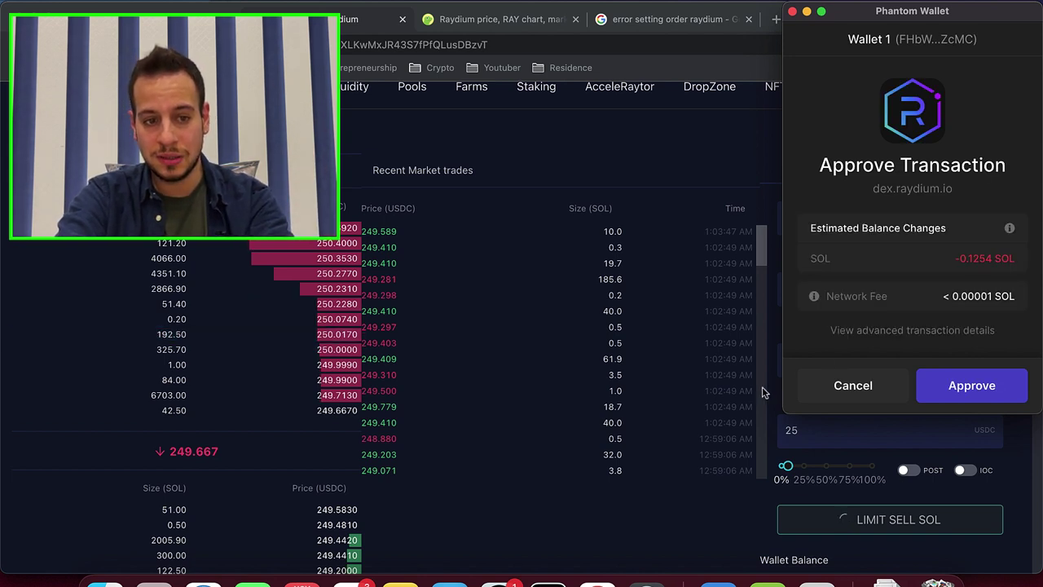
click(954, 391)
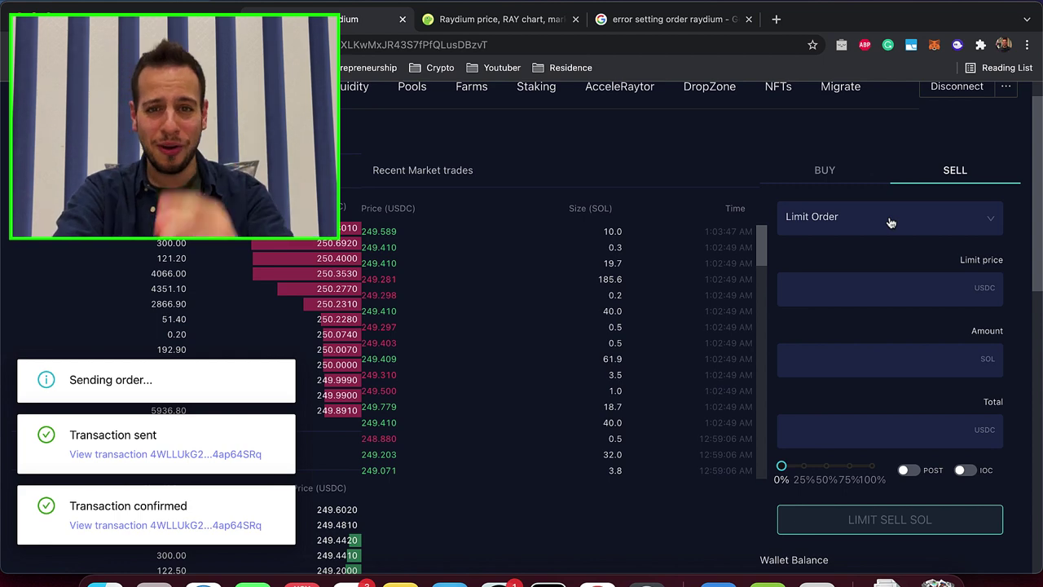
scroll(891, 222, down, 3)
scroll(891, 223, up, 3)
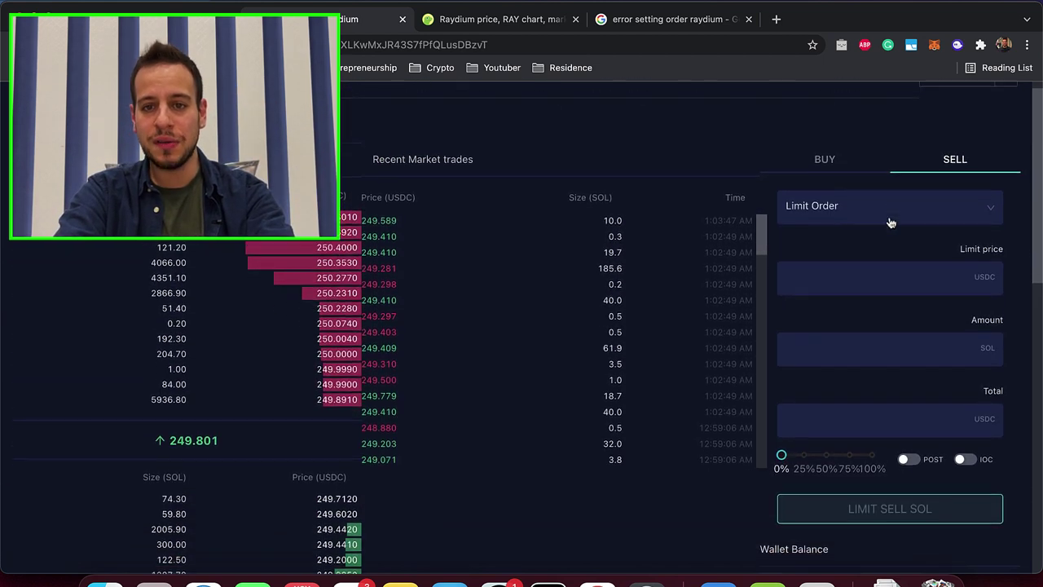
- Review the new SOL/USDC sell order in the open orders list, checking its market, side, size, price and cancel option
scroll(891, 223, down, 4)
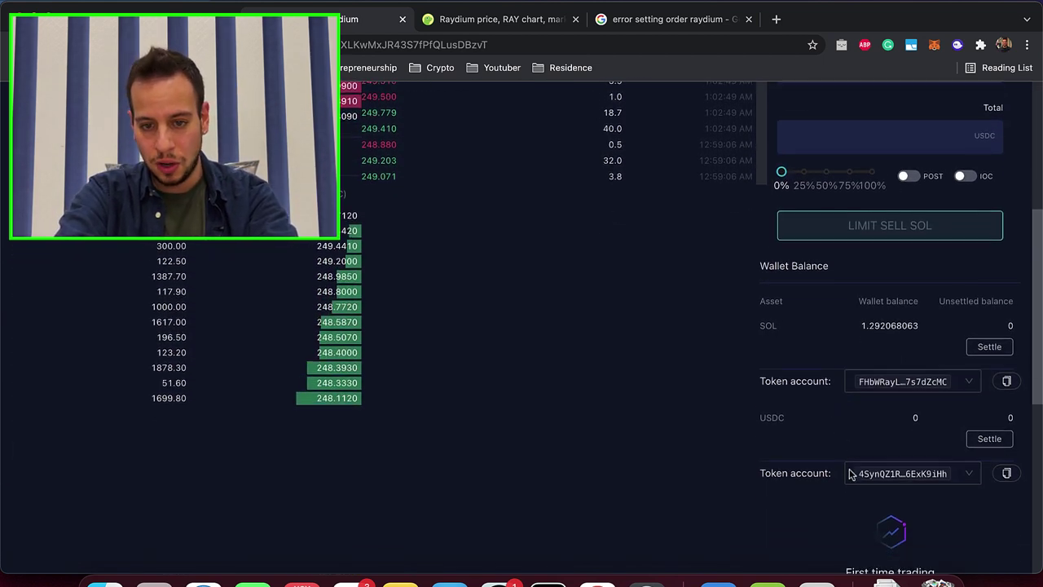
scroll(832, 337, down, 3)
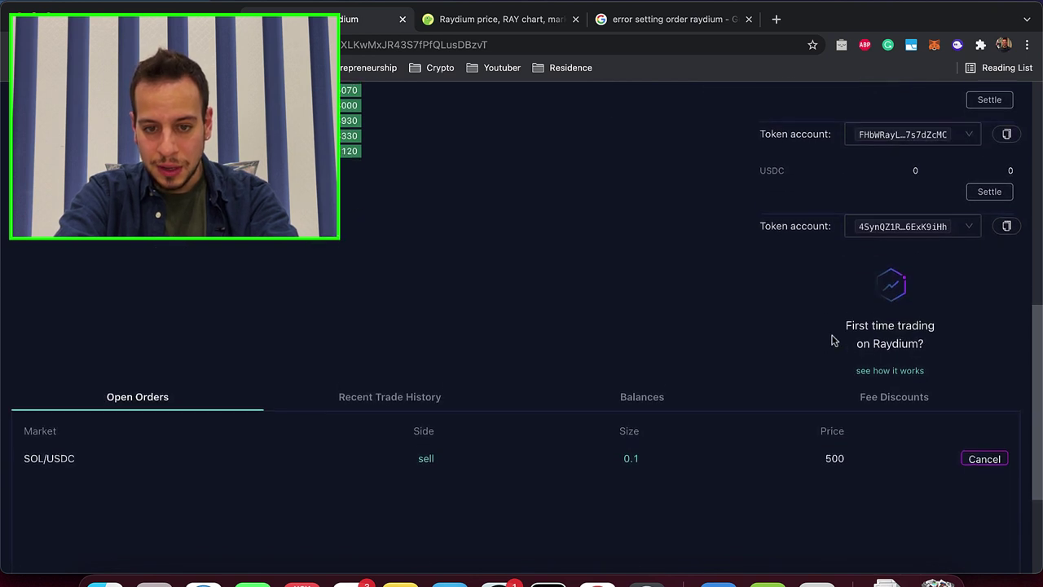
scroll(832, 338, down, 2)
scroll(239, 375, down, 2)
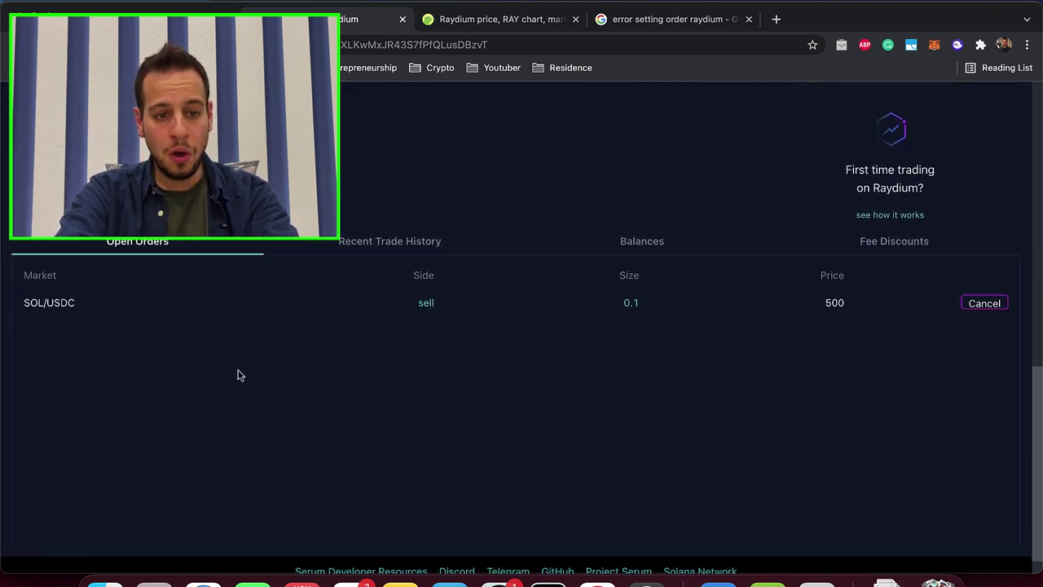
triple_click(35, 298)
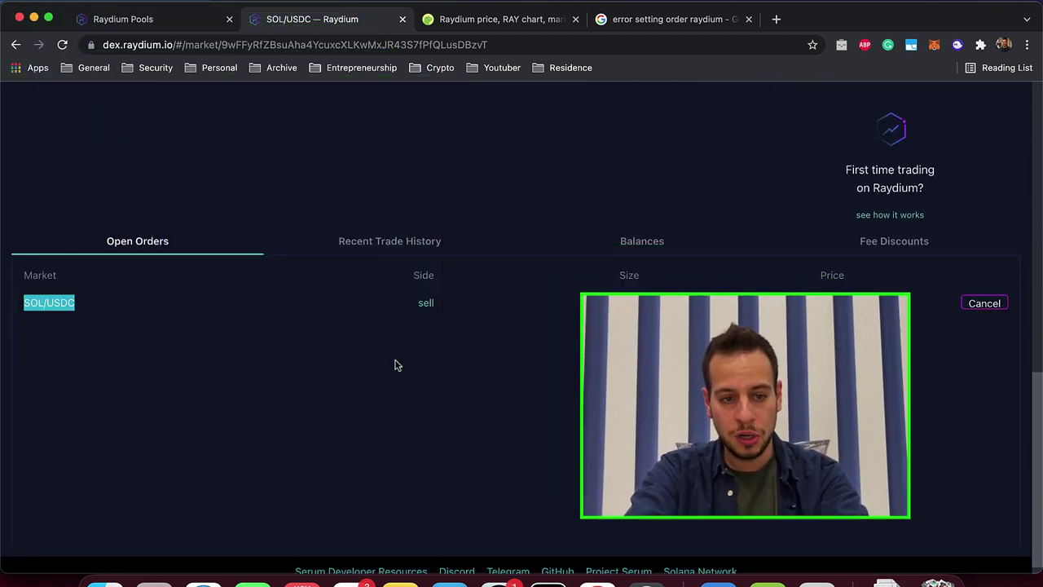
double_click(426, 300)
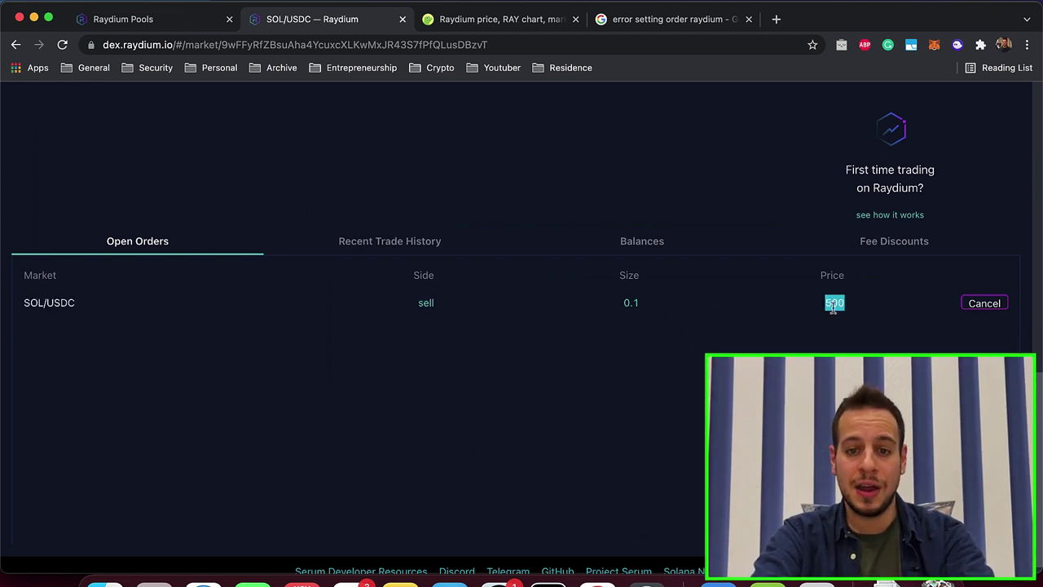
click(979, 308)
- Examine the recent trade history and compare it with the order book and recent market trades
click(360, 237)
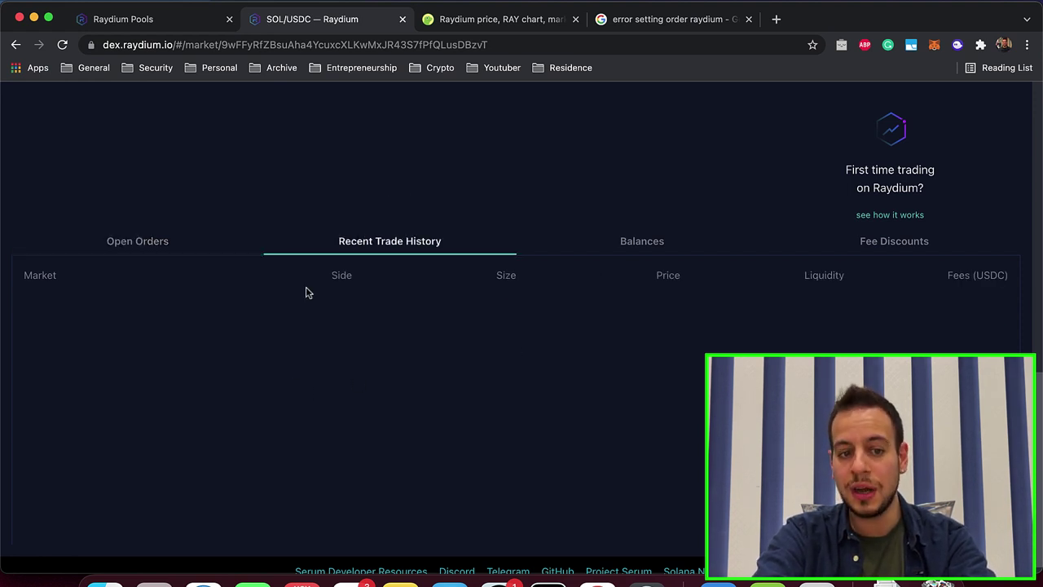
scroll(159, 241, up, 10)
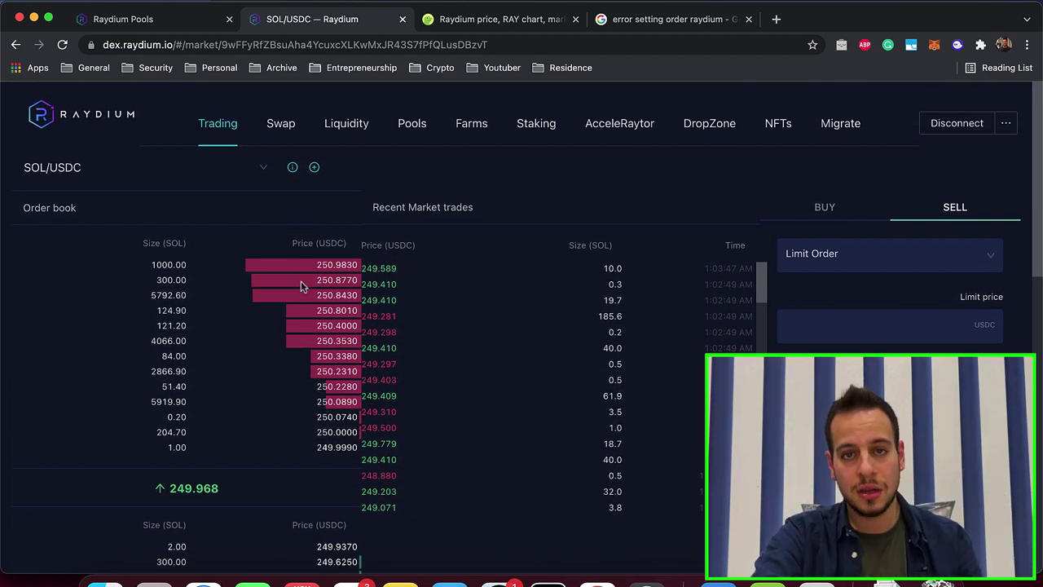
scroll(302, 285, down, 3)
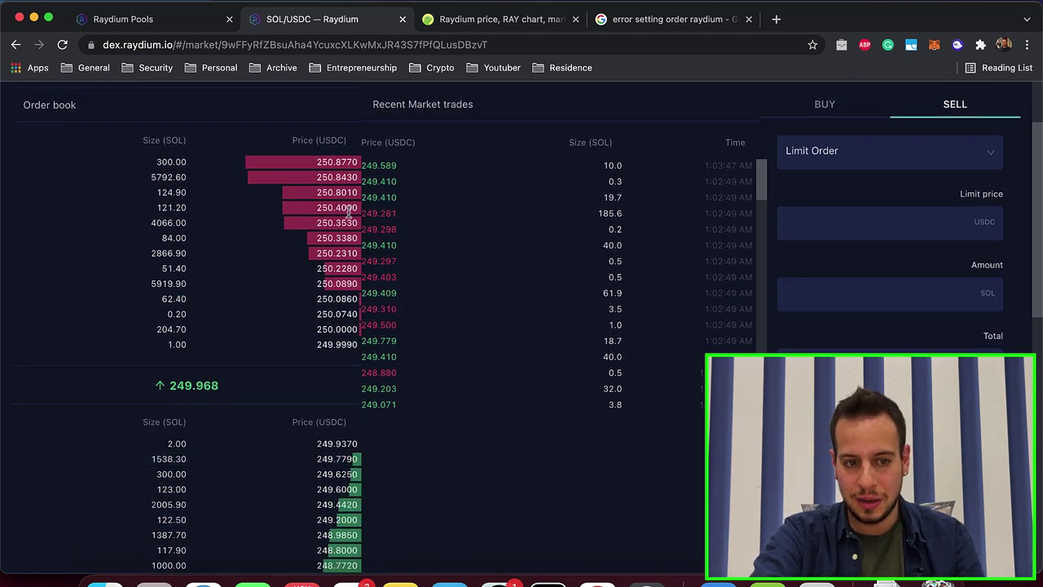
scroll(453, 464, down, 13)
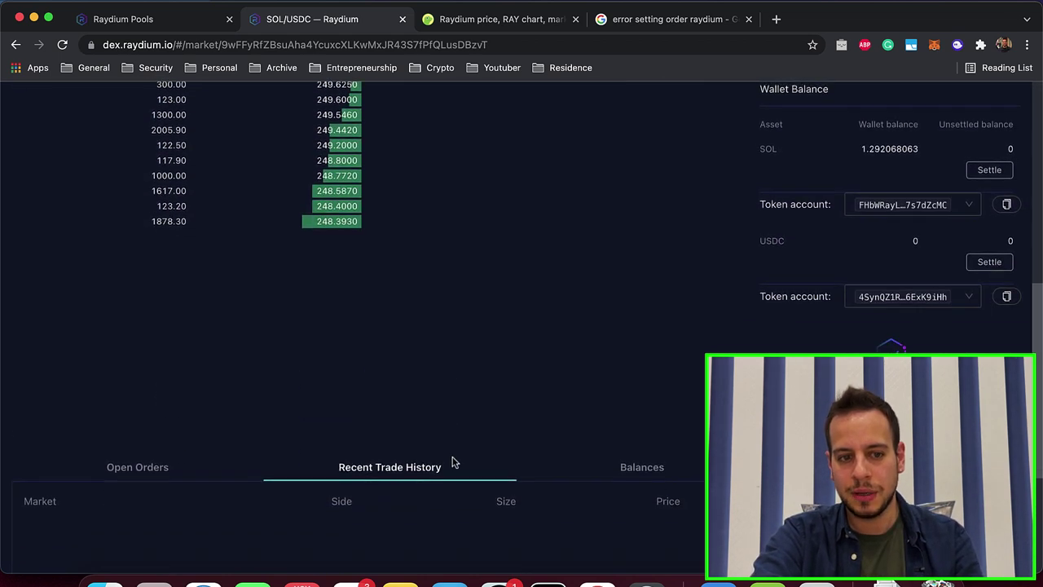
scroll(454, 462, up, 6)
scroll(455, 462, up, 6)
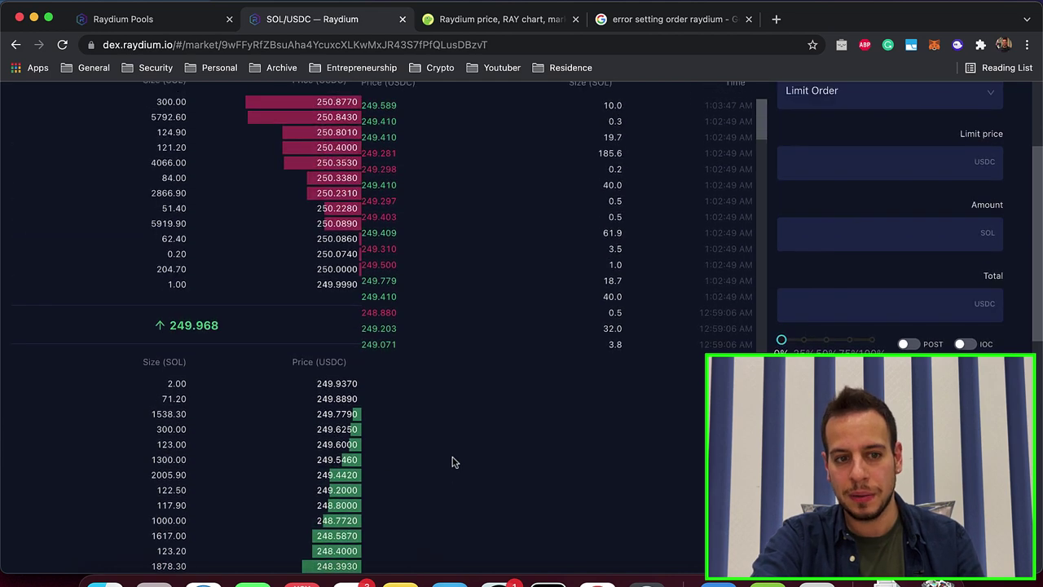
scroll(458, 489, down, 1)
scroll(458, 494, up, 3)
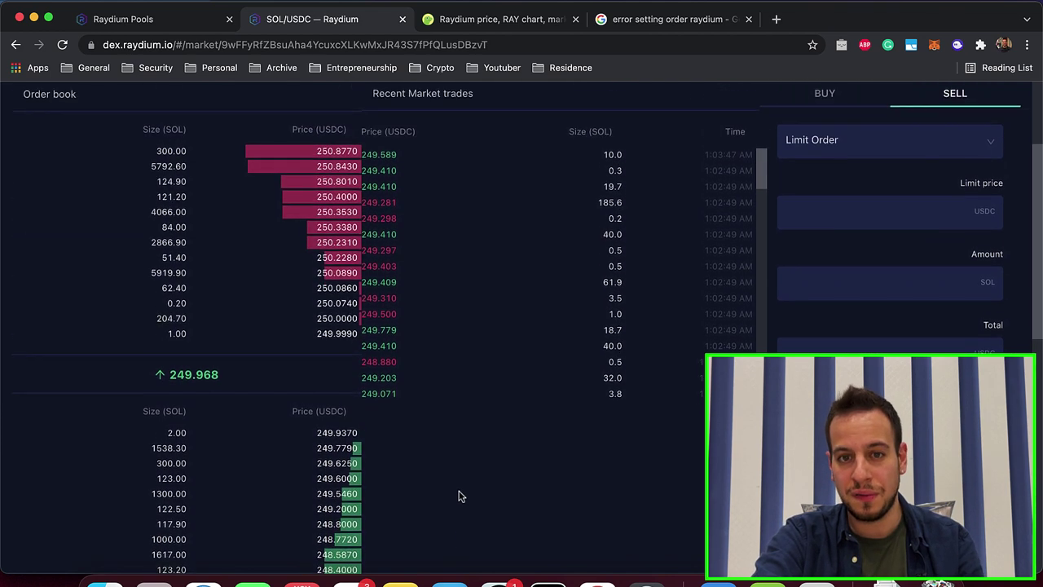
scroll(347, 326, down, 10)
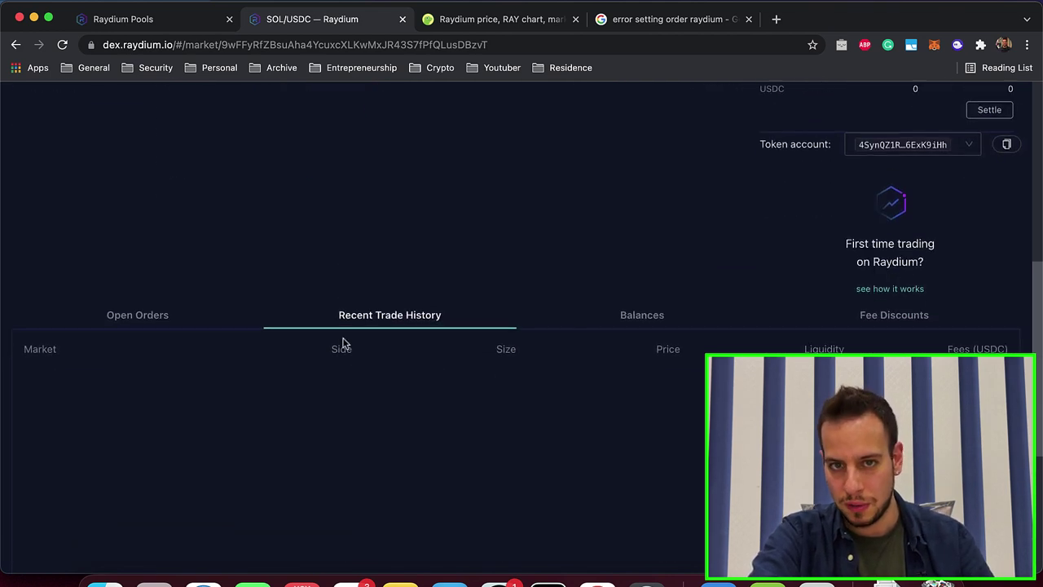
- Cancel the open SOL/USDC sell order and approve the cancellation in the Phantom wallet
click(158, 229)
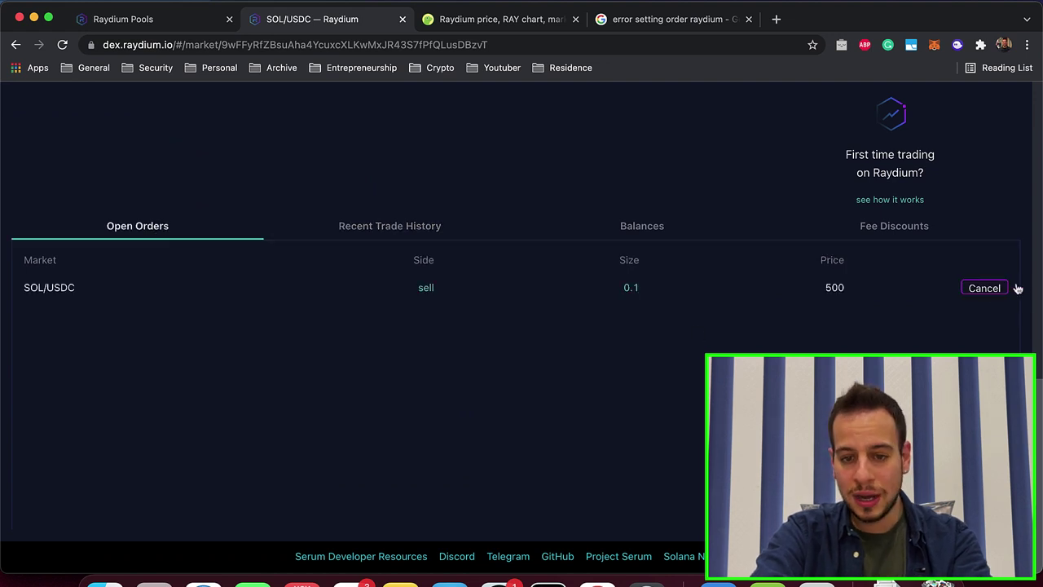
click(984, 291)
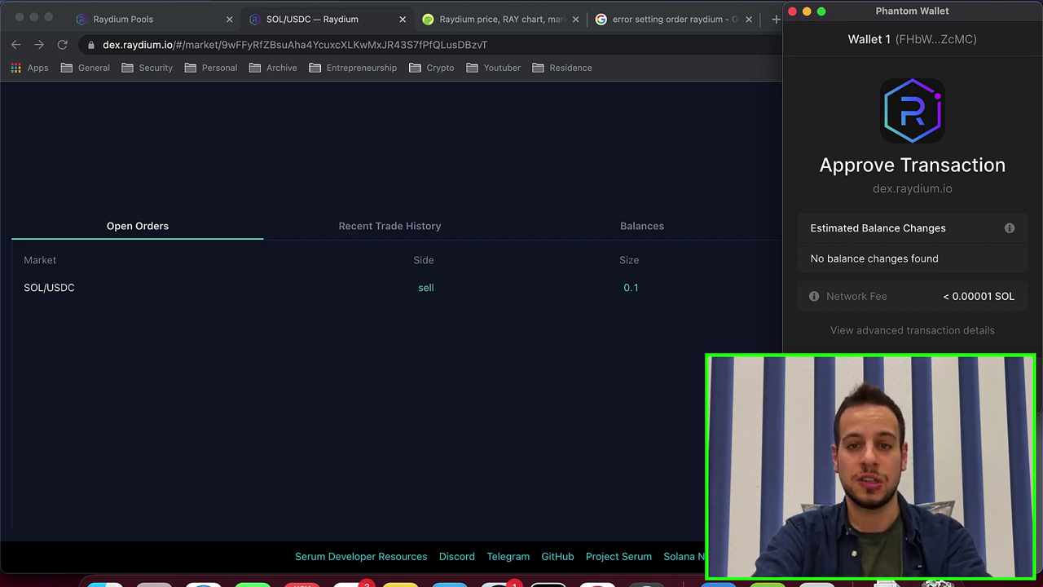
click(978, 477)
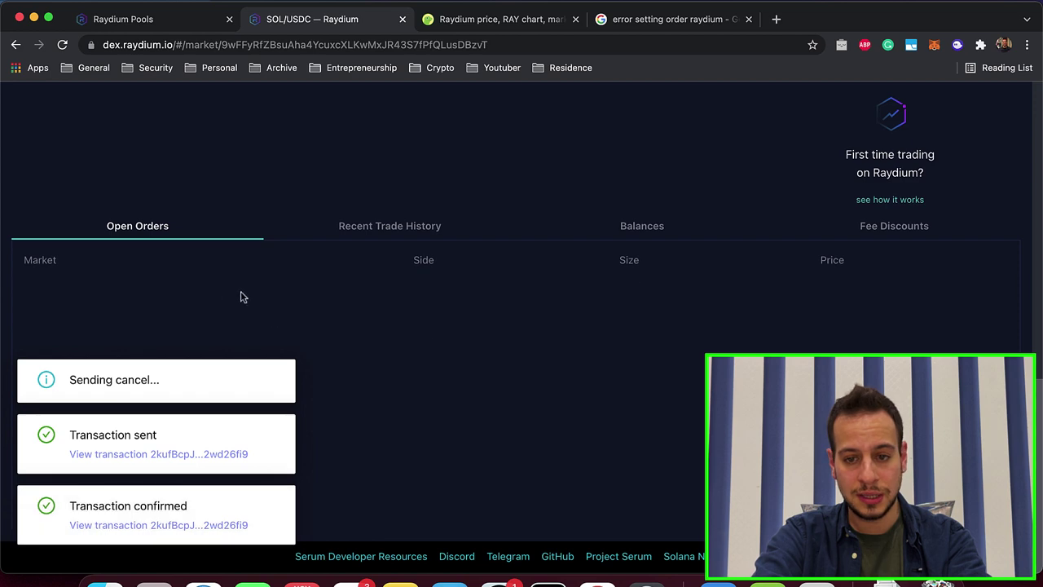
- Fill in a new limit sell order for 0.1 SOL with a limit price of 249.5 USDC
scroll(671, 331, up, 10)
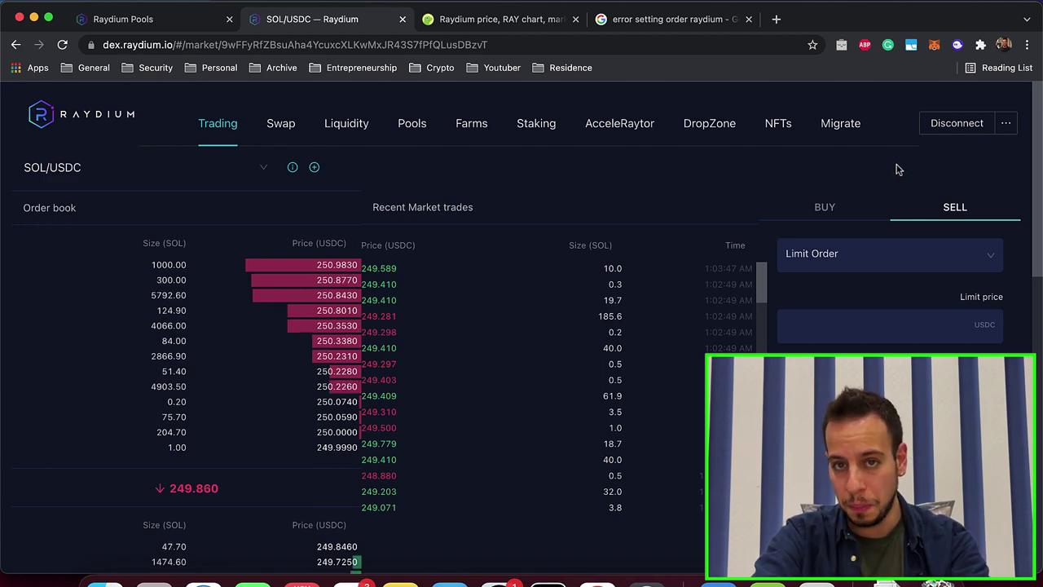
scroll(887, 267, down, 10)
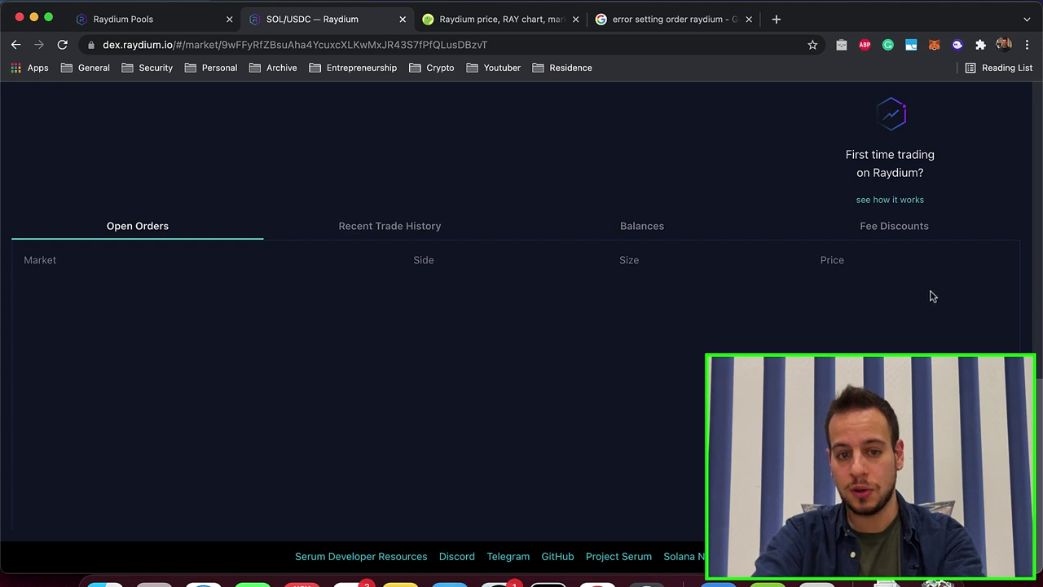
scroll(933, 297, up, 10)
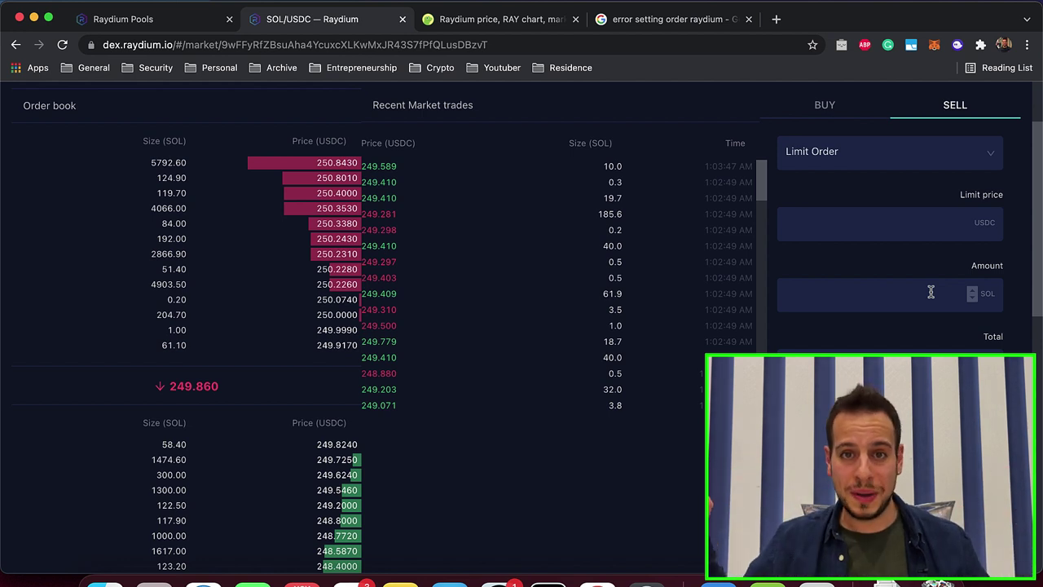
scroll(930, 292, up, 1)
scroll(931, 292, up, 1)
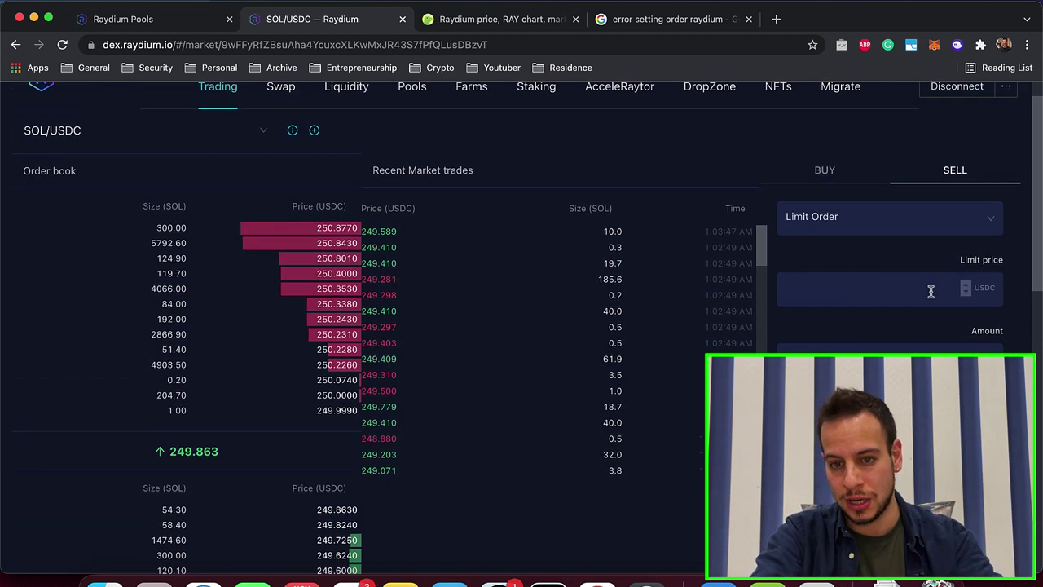
click(931, 292)
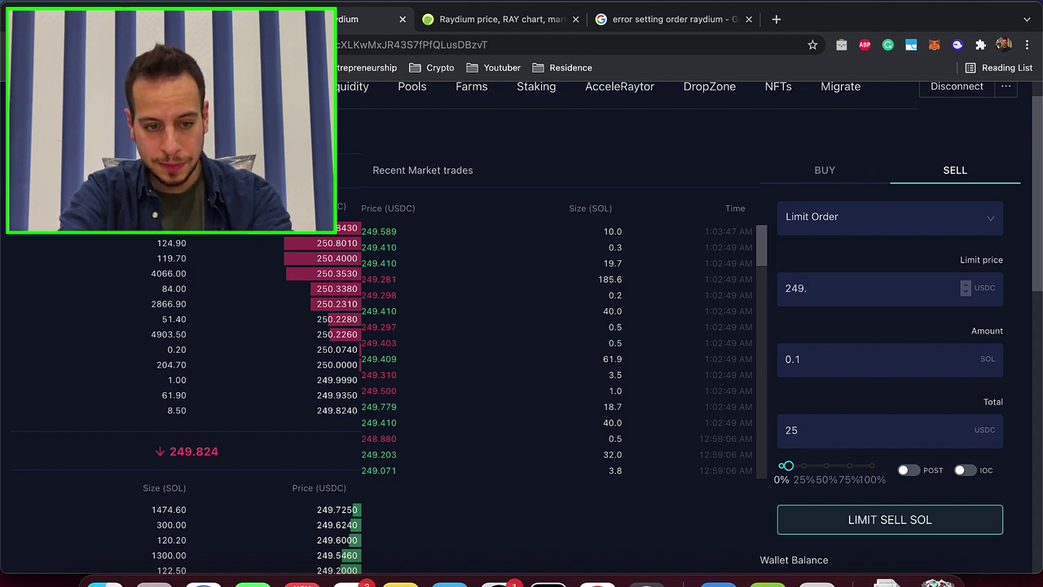
scroll(185, 415, down, 2)
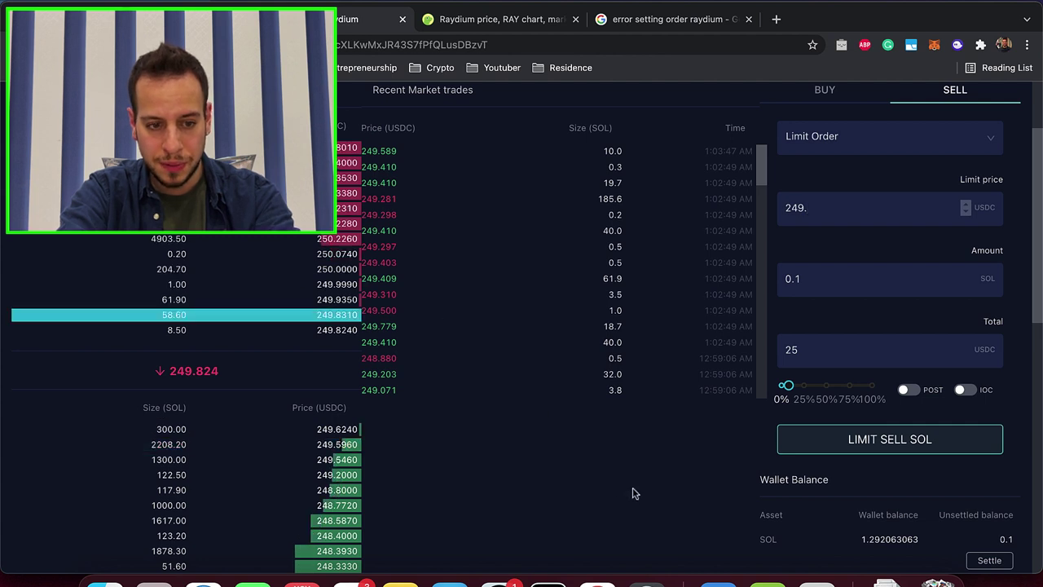
text(5)
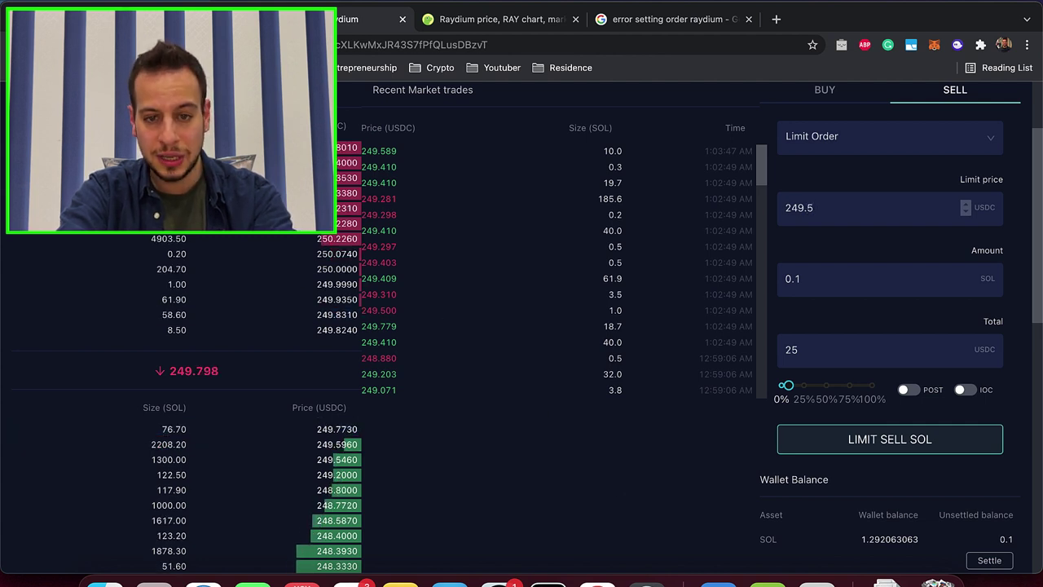
scroll(637, 492, down, 1)
scroll(848, 412, up, 5)
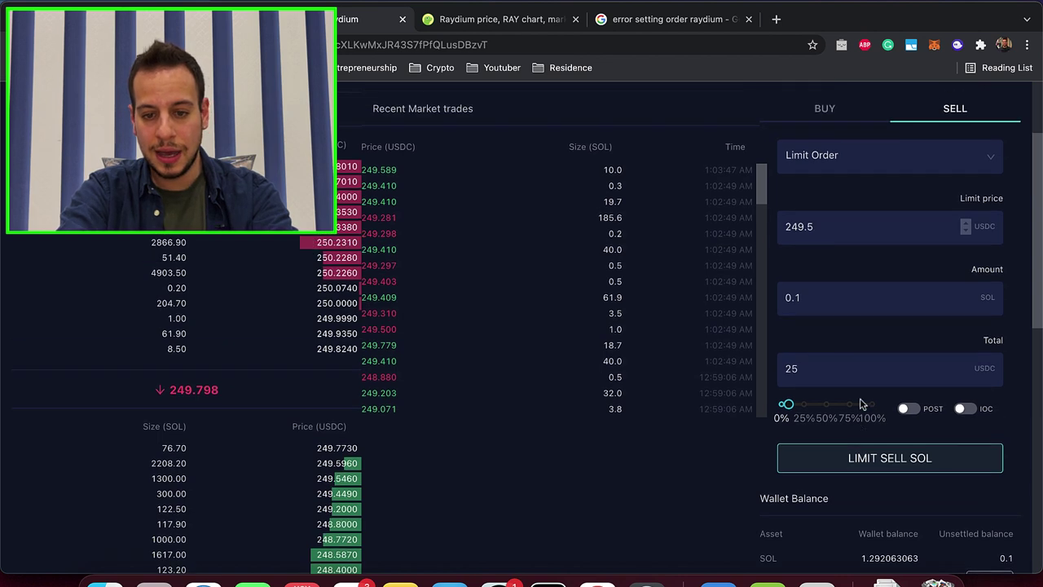
scroll(788, 435, down, 1)
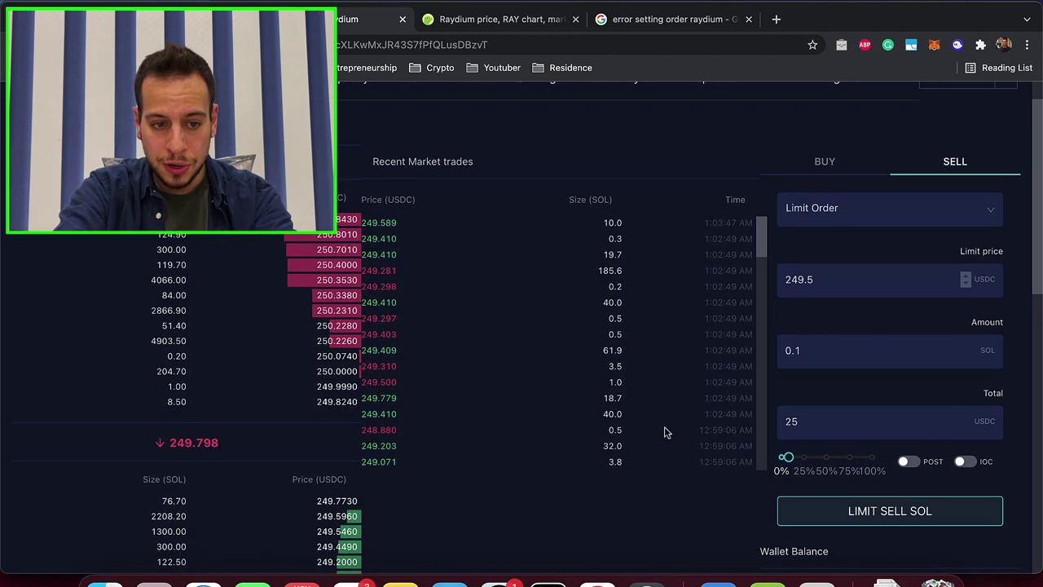
- Fill the sell order's limit price from the order book's buy offers, choosing the one at 249.546 USDC
click(325, 504)
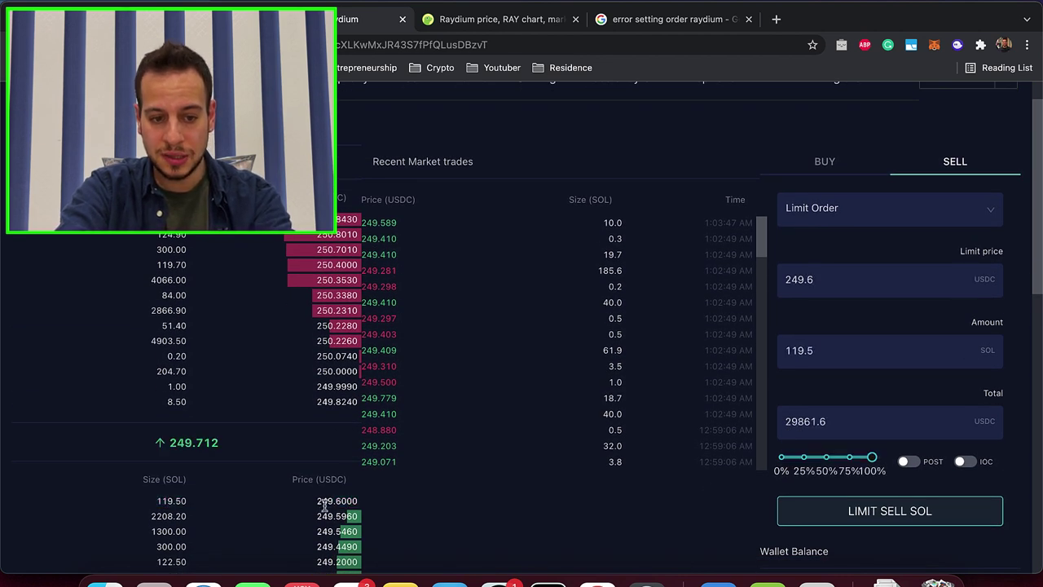
click(323, 516)
click(323, 502)
click(323, 516)
click(326, 533)
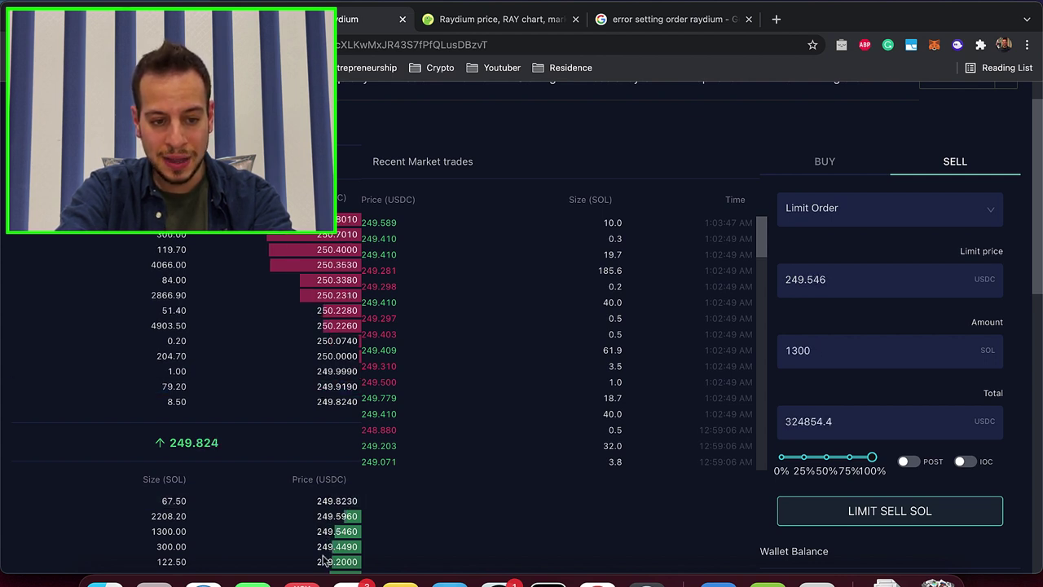
click(328, 546)
click(332, 531)
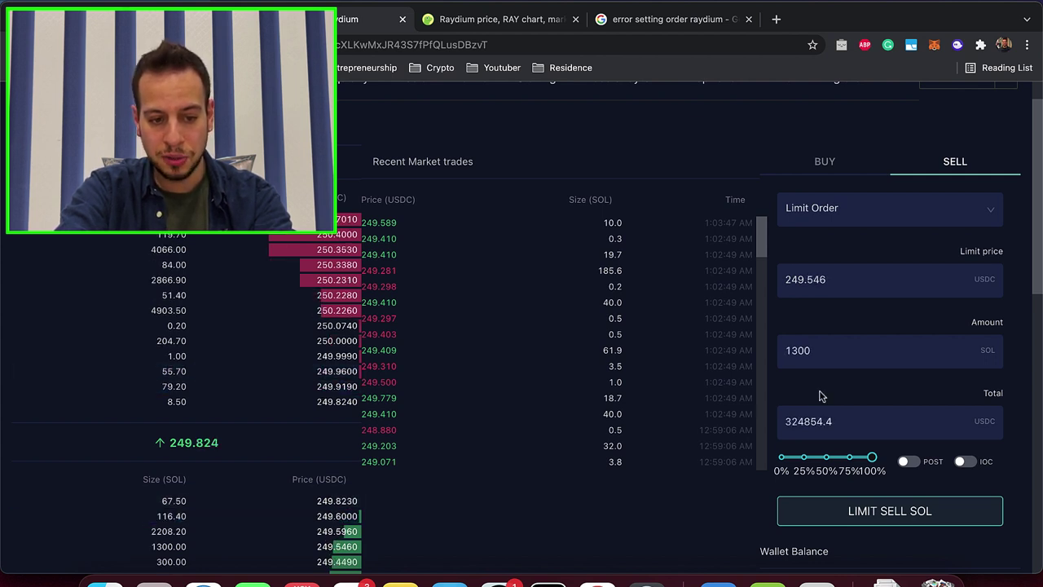
- Set the sell amount to 0.1 SOL, submit the limit order and approve the transaction in the Phantom wallet
double_click(836, 356)
text(0.1)
scroll(863, 404, down, 2)
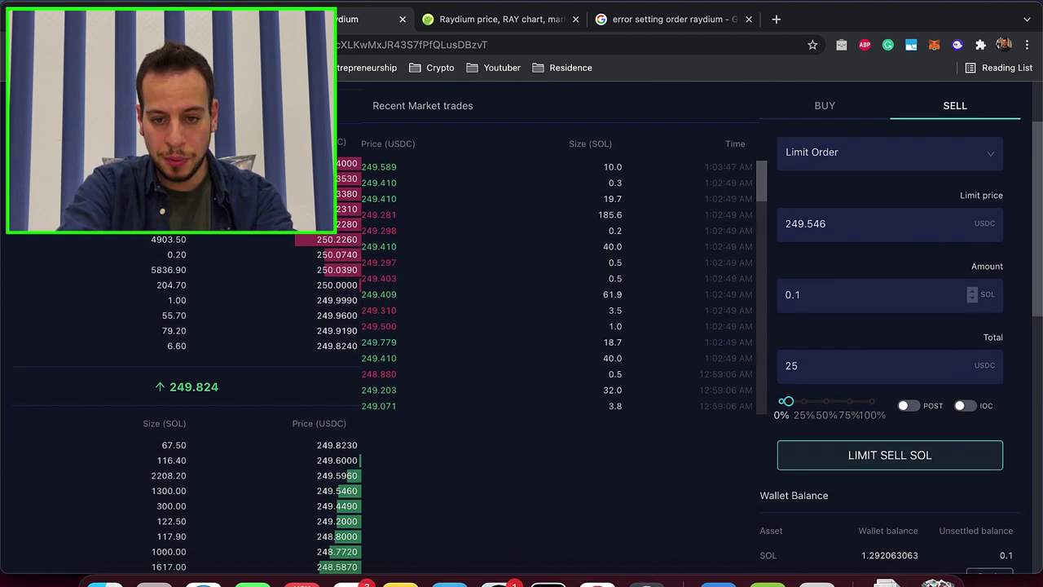
click(868, 452)
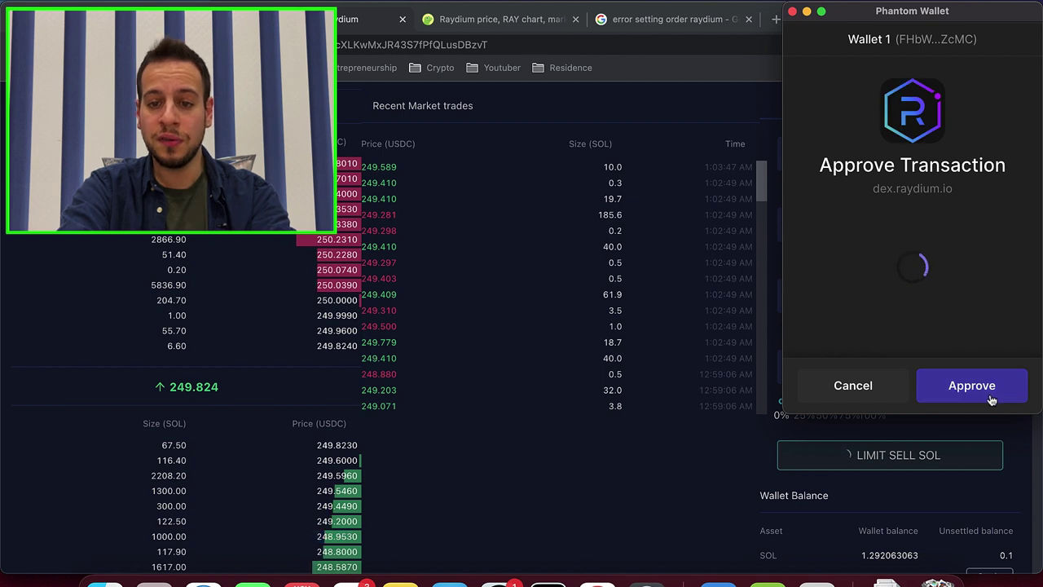
click(972, 386)
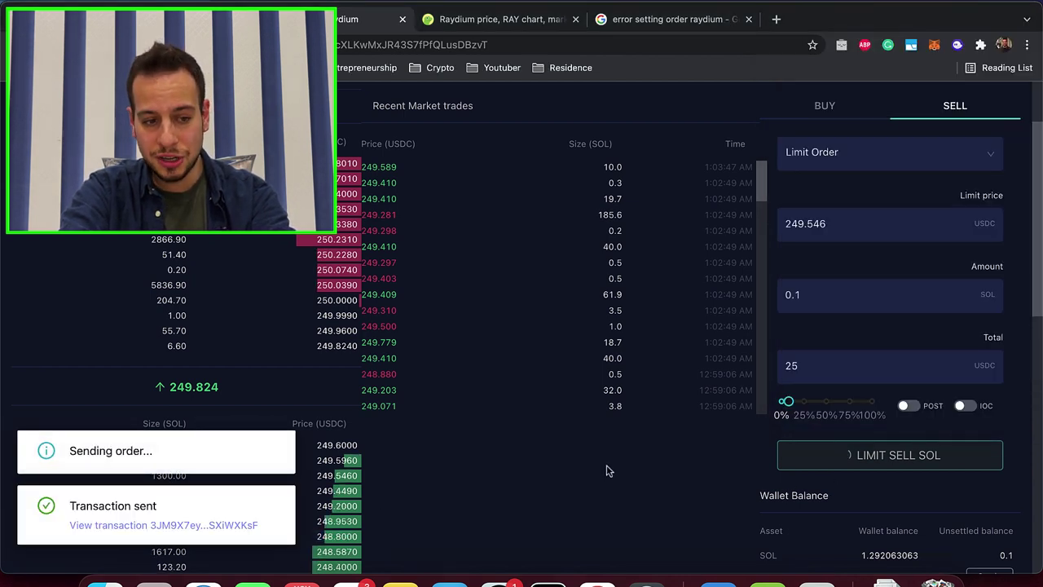
- Check the wallet balances and the open orders list for the outcome of the submitted sell order
scroll(607, 470, down, 1)
scroll(710, 452, down, 1)
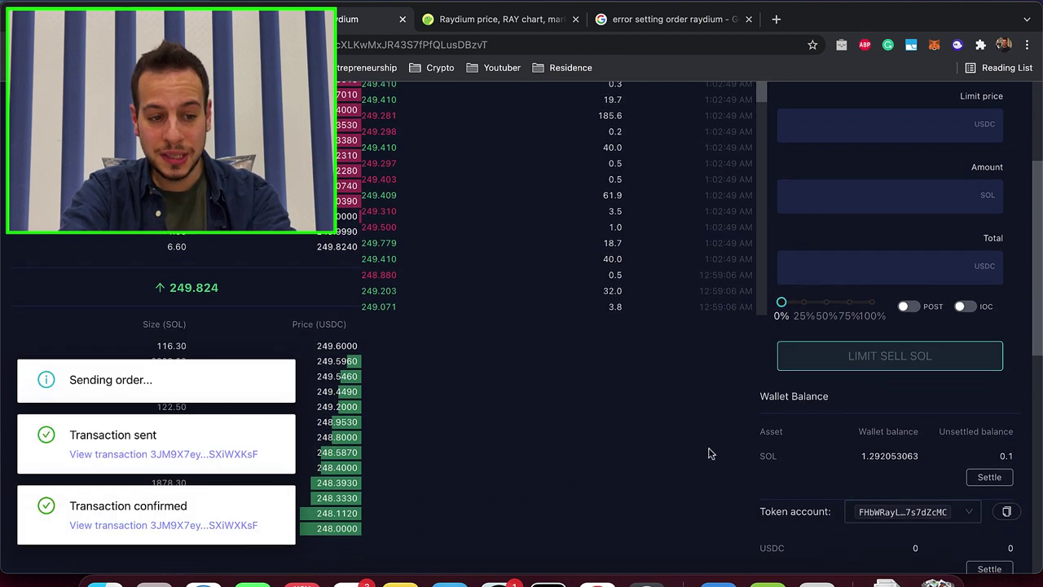
scroll(709, 452, down, 9)
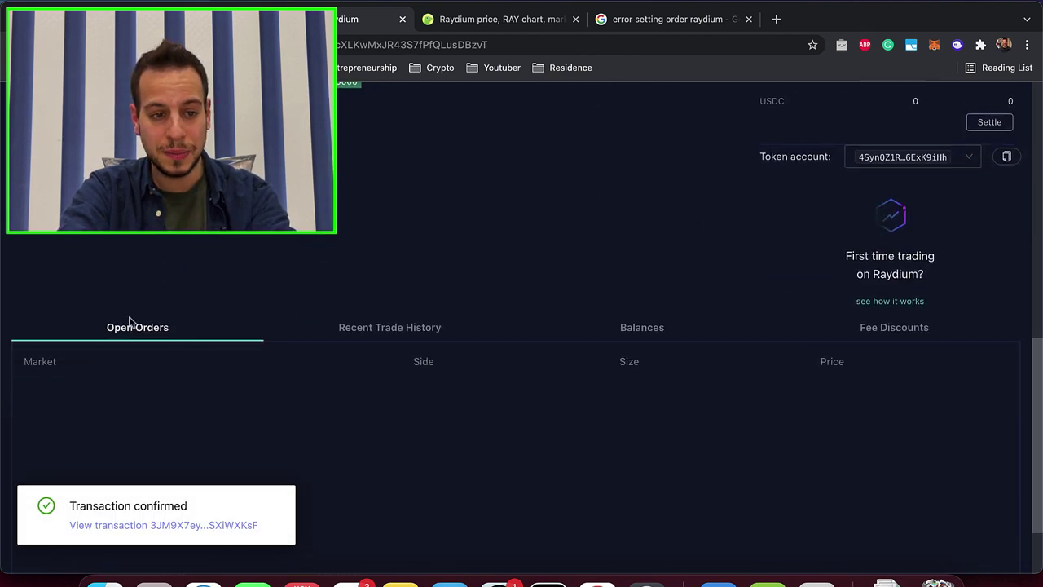
- Review the SOL/USDC sell order in the recent trade history, checking the price it was filled at
scroll(122, 339, down, 1)
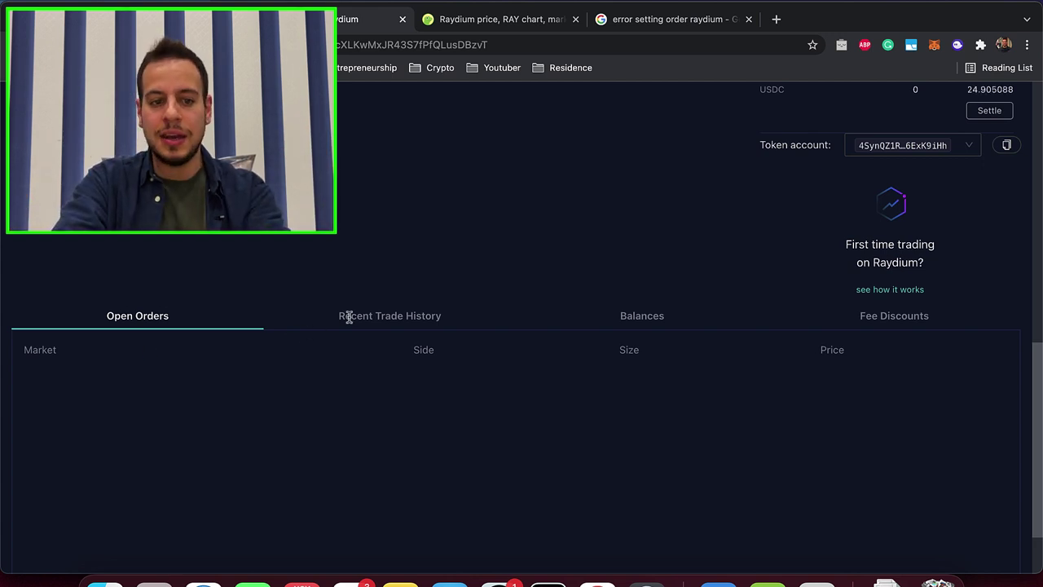
scroll(354, 319, up, 10)
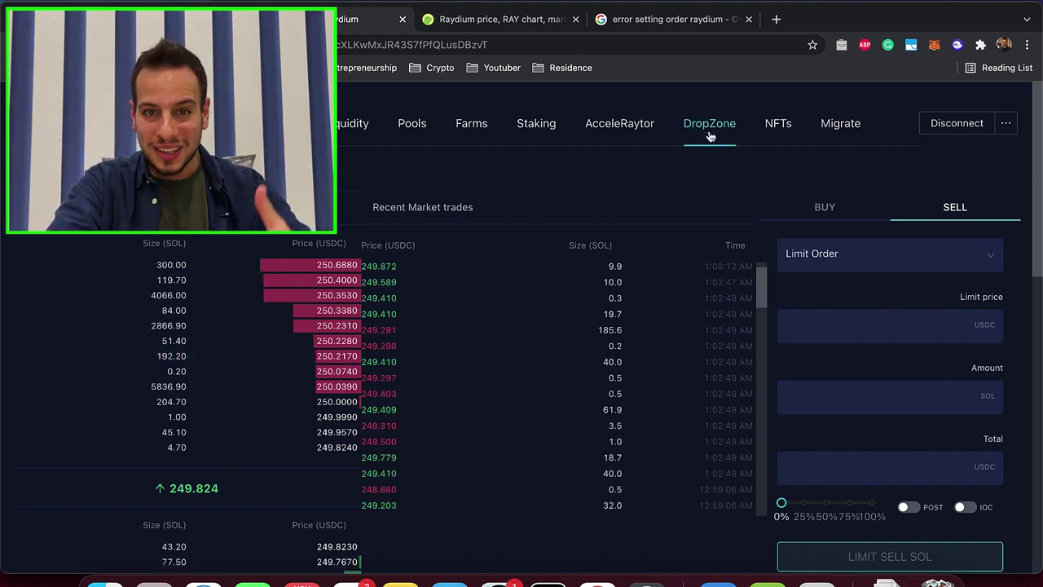
scroll(640, 179, down, 1)
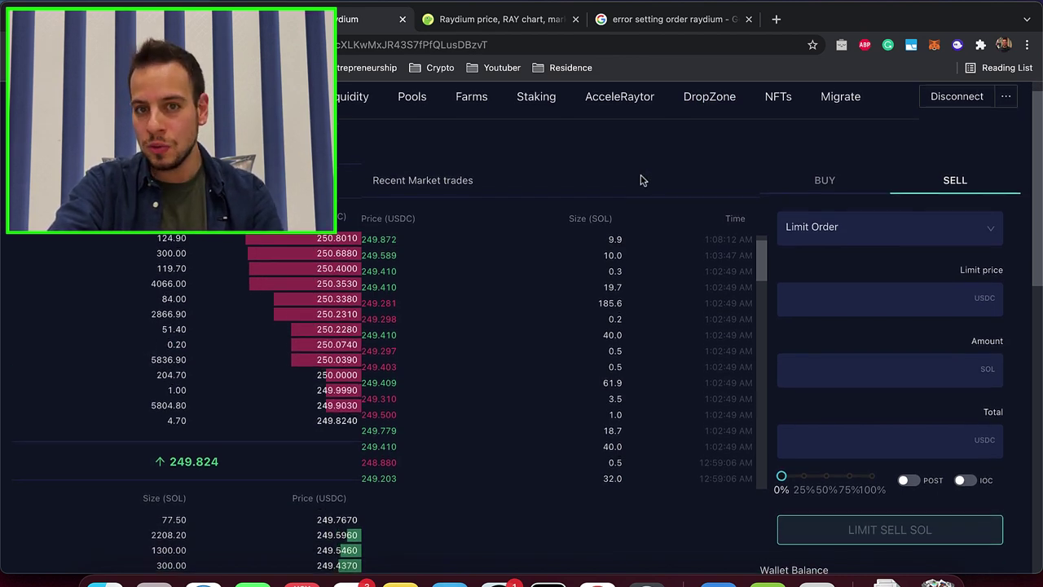
scroll(641, 179, down, 10)
scroll(641, 179, down, 1)
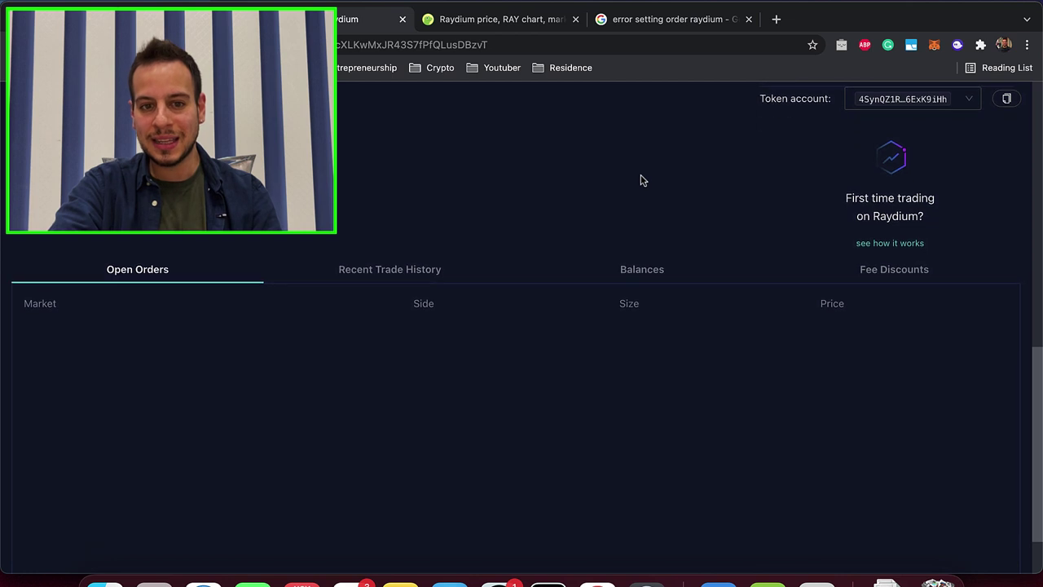
click(394, 266)
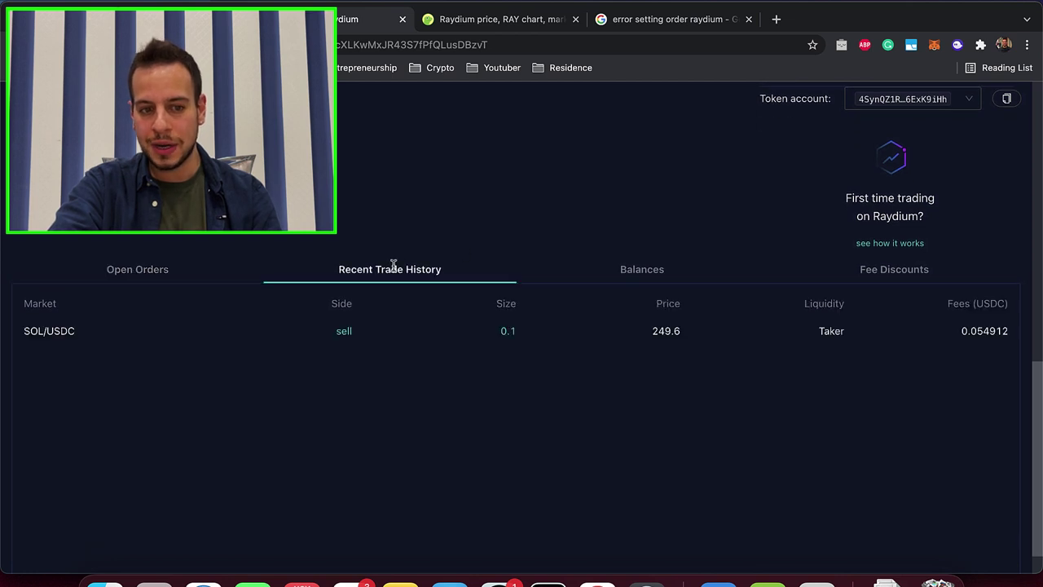
double_click(652, 331)
- Settle the unsettled USDC balance from the trade and approve the transaction in the Phantom wallet
click(639, 275)
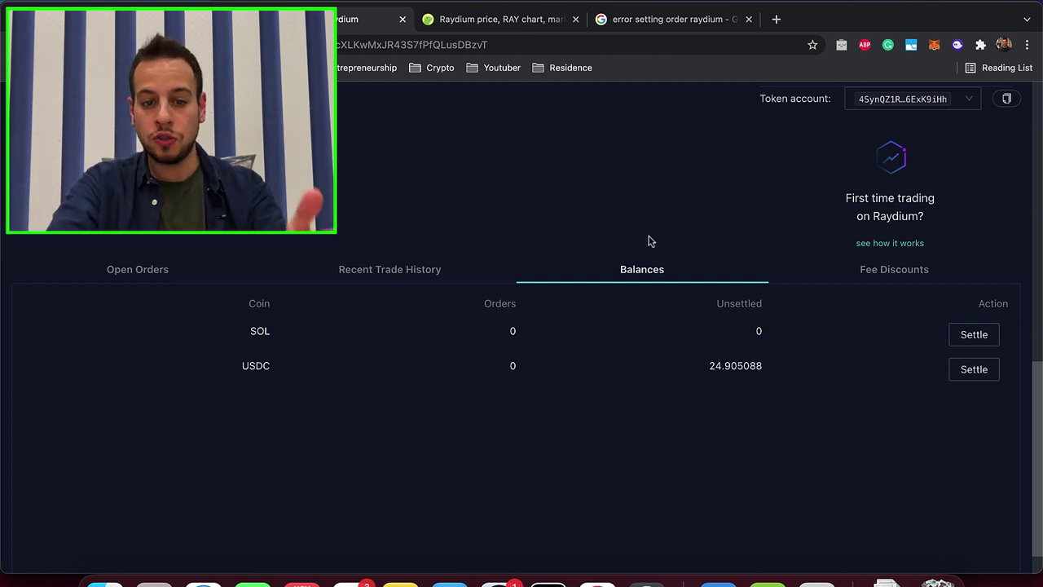
click(965, 373)
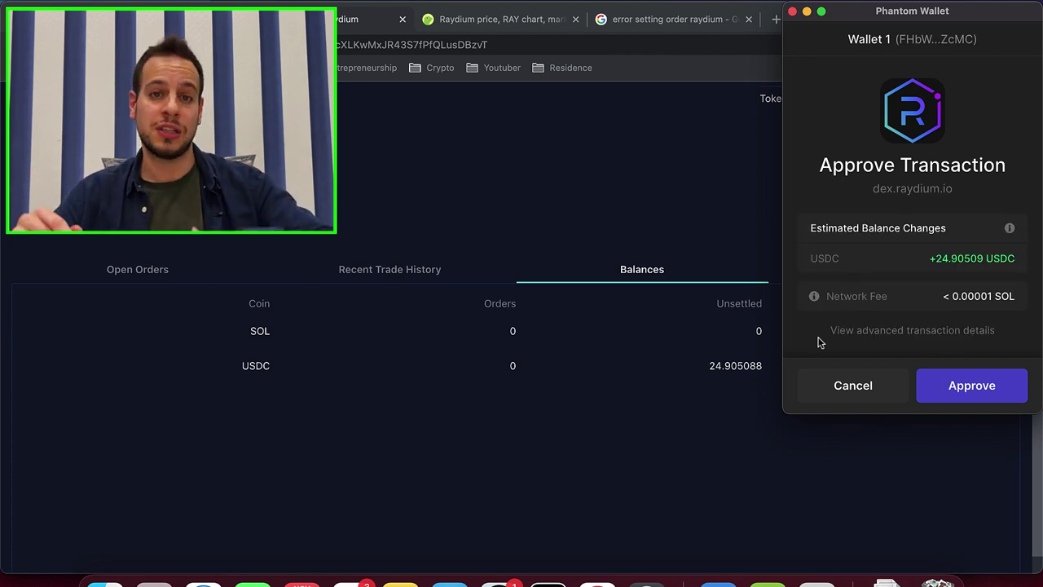
click(966, 397)
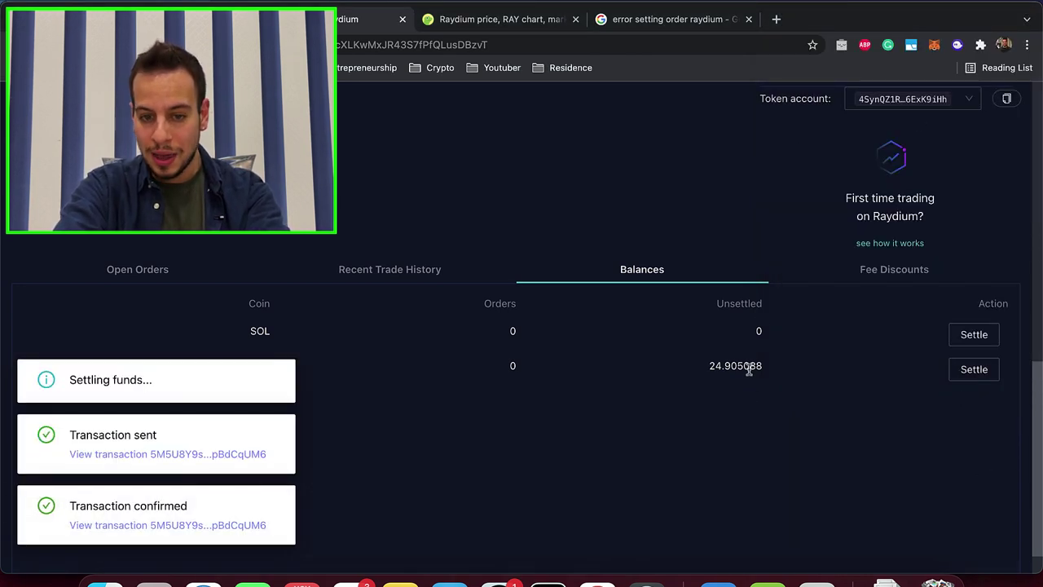
- Check the USD Coin balance in the Phantom wallet, close the wallet and return to the order form
click(957, 45)
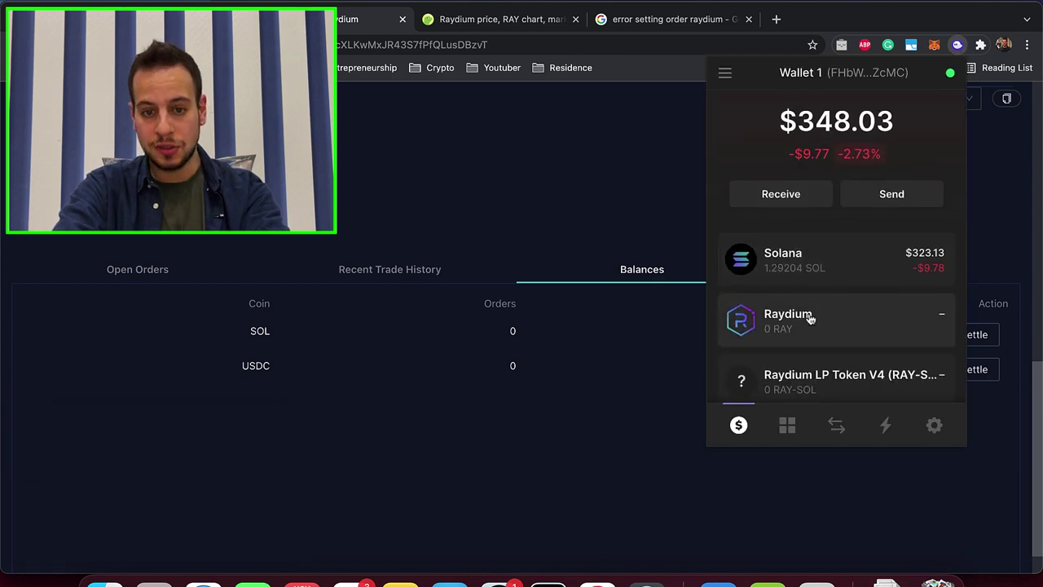
scroll(810, 319, down, 5)
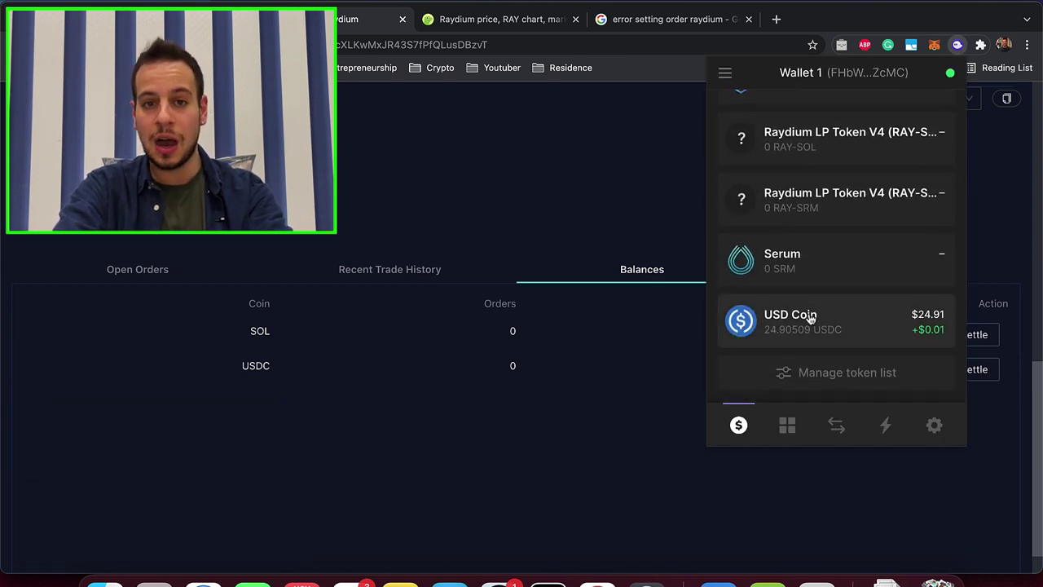
click(614, 217)
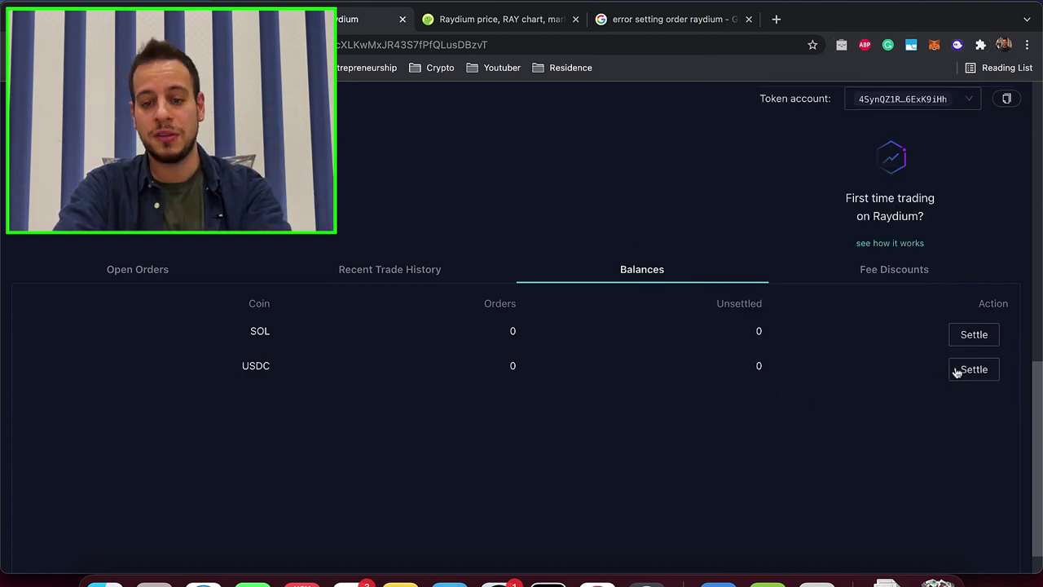
scroll(955, 372, up, 4)
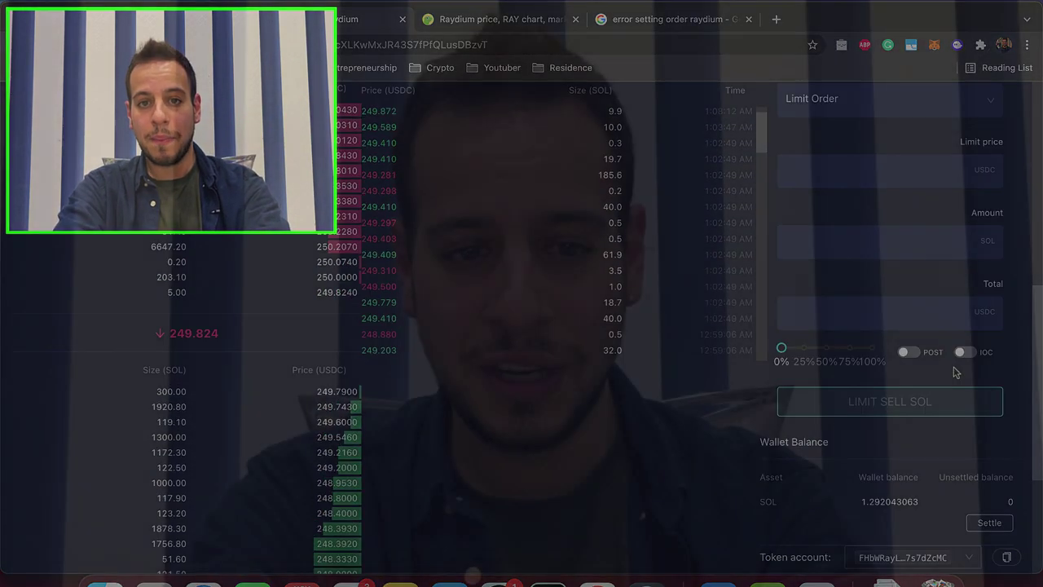